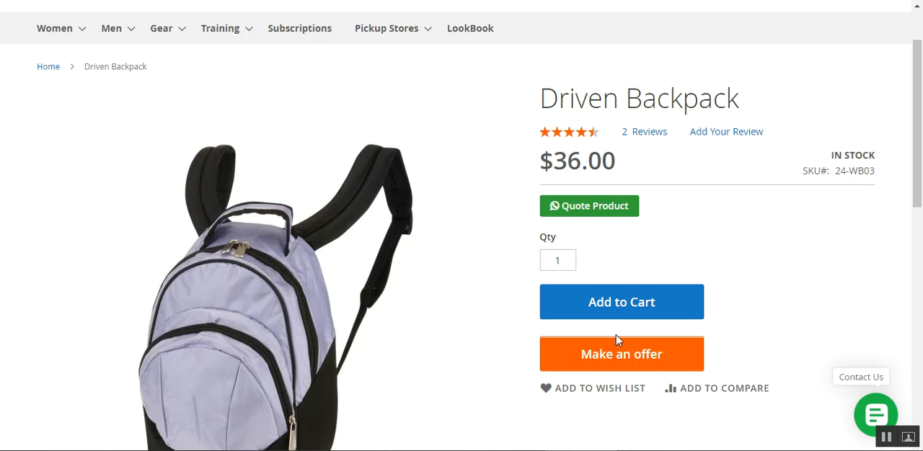
Open the Make an offer form for the Driven Backpack and review its heading, product name and price
{"action": "left_click", "coordinate": [610, 364]}
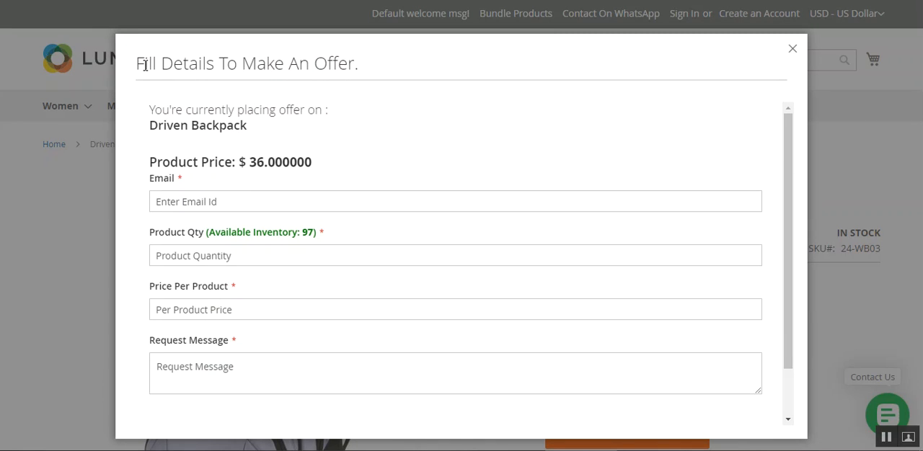
{"action": "left_click_drag", "start_coordinate": [148, 66], "coordinate": [345, 75]}
{"action": "left_click", "coordinate": [207, 65]}
{"action": "left_click_drag", "start_coordinate": [144, 64], "coordinate": [356, 70]}
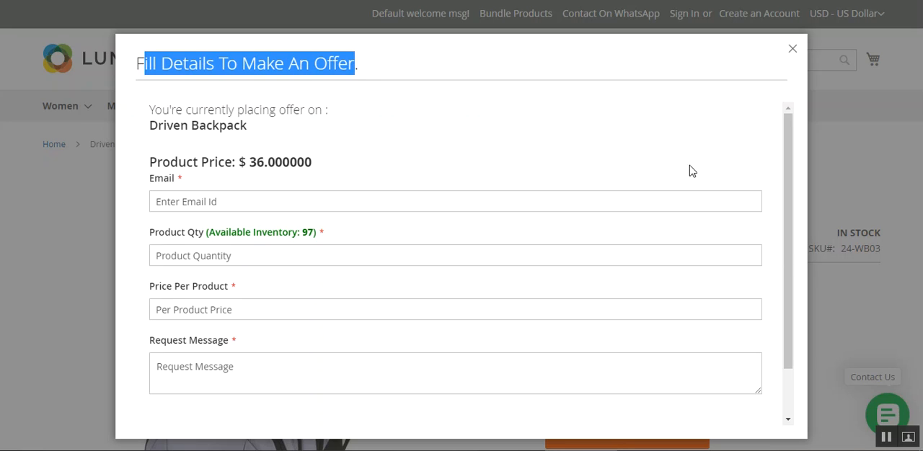
{"action": "left_click_drag", "start_coordinate": [791, 151], "coordinate": [791, 134]}
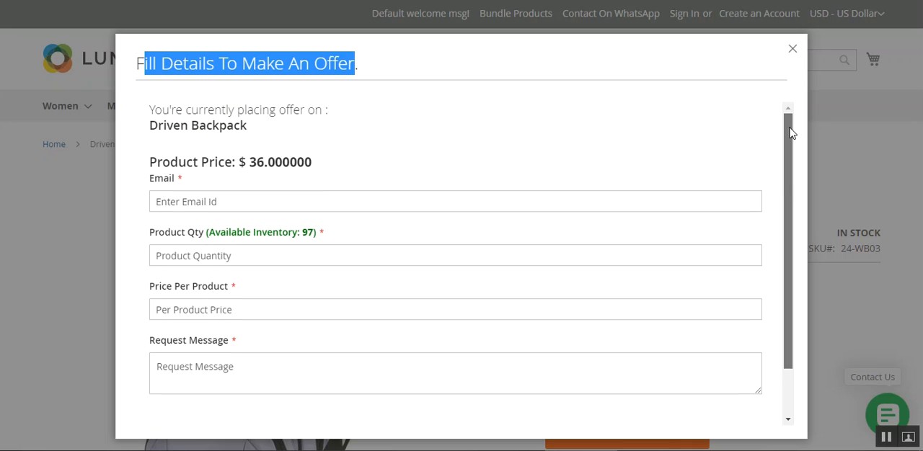
{"action": "left_click_drag", "start_coordinate": [165, 128], "coordinate": [216, 127]}
{"action": "left_click", "coordinate": [191, 166]}
{"action": "left_click_drag", "start_coordinate": [192, 166], "coordinate": [330, 164]}
{"action": "left_click", "coordinate": [331, 164]}
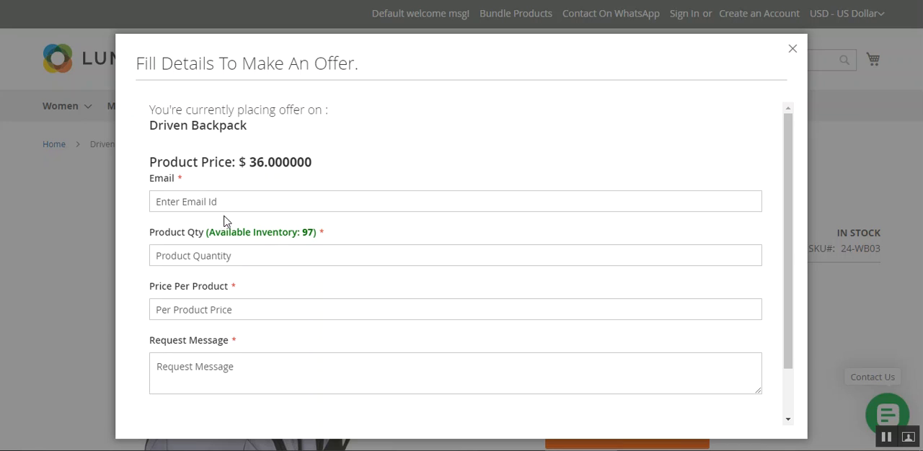
Fill in the offer form with the saved customer email, a product quantity of 10 and a price per product of 20
{"action": "left_click", "coordinate": [250, 204]}
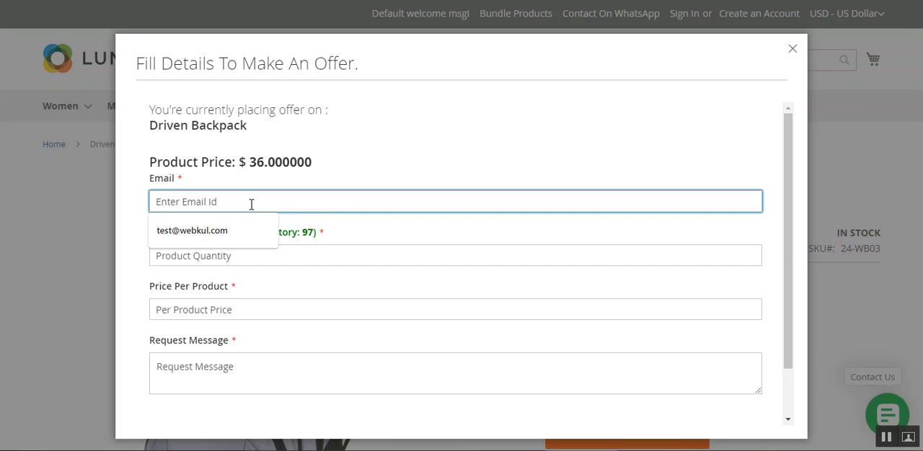
{"action": "left_click", "coordinate": [237, 231]}
{"action": "left_click", "coordinate": [525, 148]}
{"action": "left_click", "coordinate": [257, 253]}
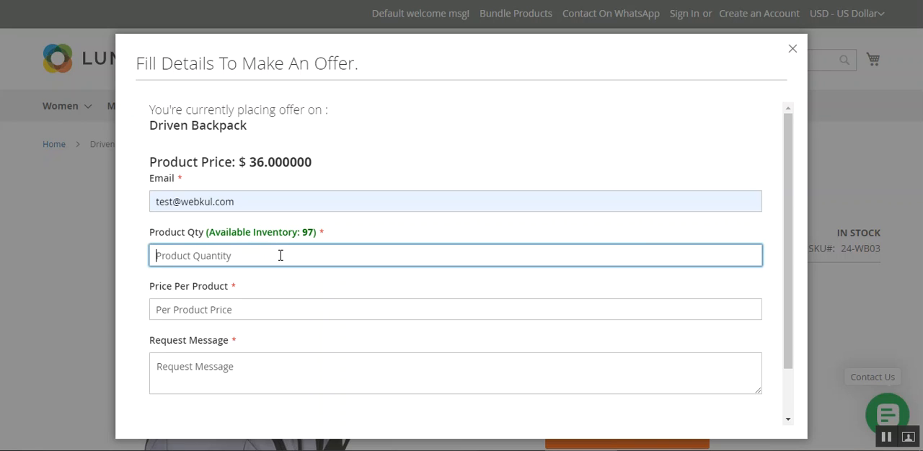
{"action": "type", "text": "1"}
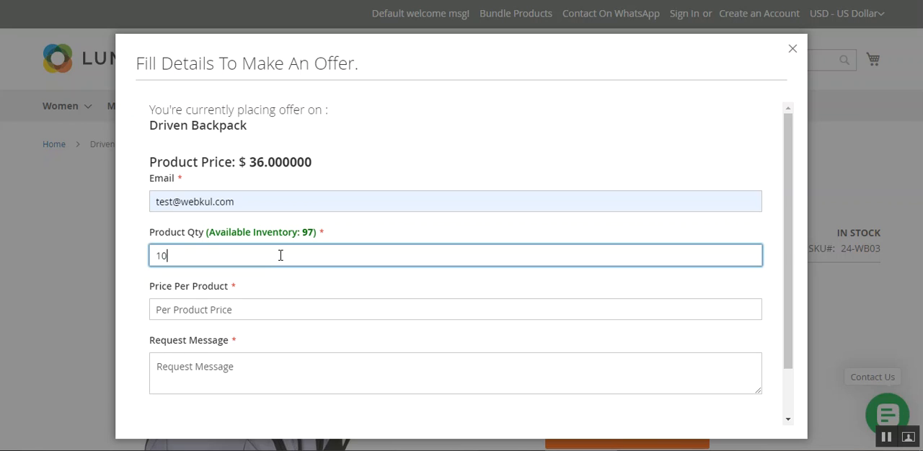
{"action": "type", "text": "0"}
{"action": "left_click", "coordinate": [256, 309]}
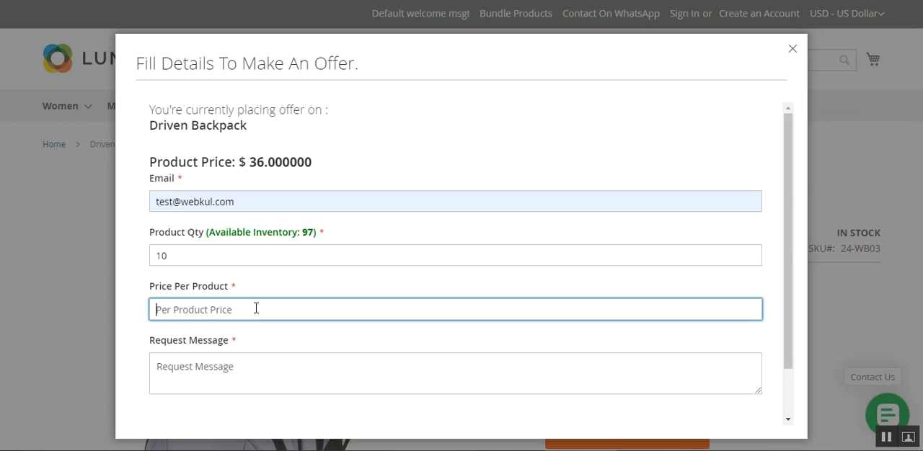
{"action": "type", "text": "20"}
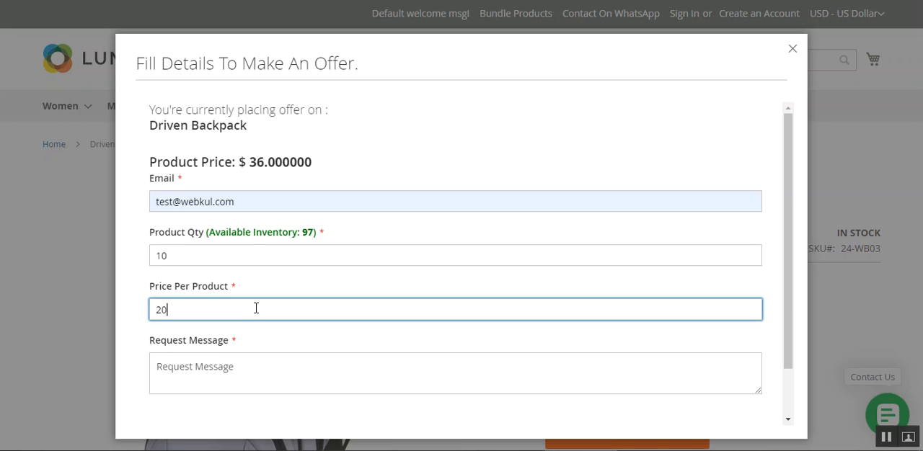
Enter "test message" as the request message and submit the offer
{"action": "left_click", "coordinate": [237, 370]}
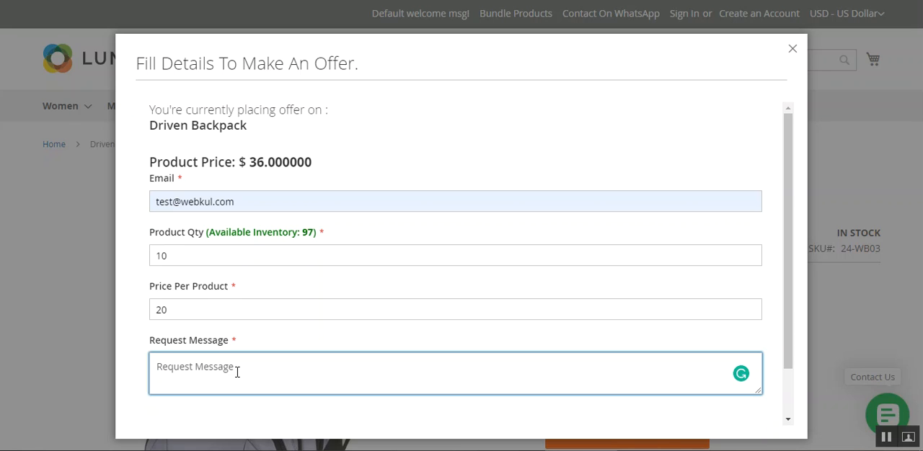
{"action": "type", "text": "test message"}
{"action": "left_click_drag", "start_coordinate": [793, 311], "coordinate": [793, 357]}
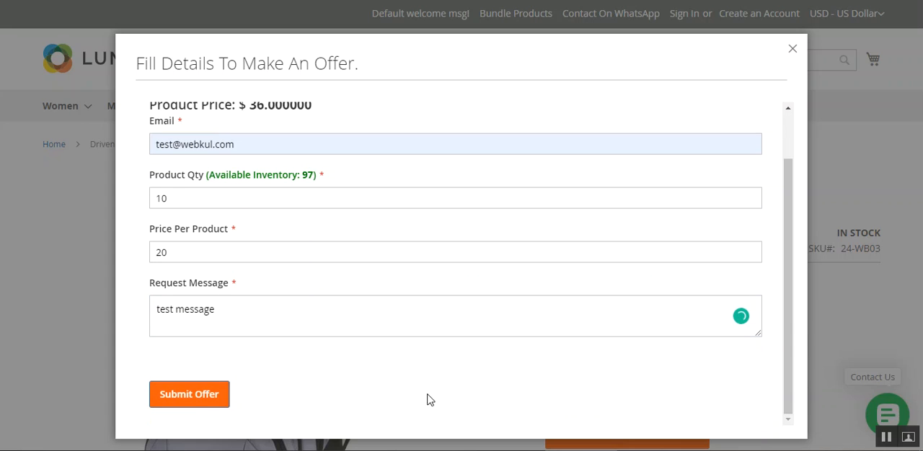
{"action": "left_click", "coordinate": [207, 396]}
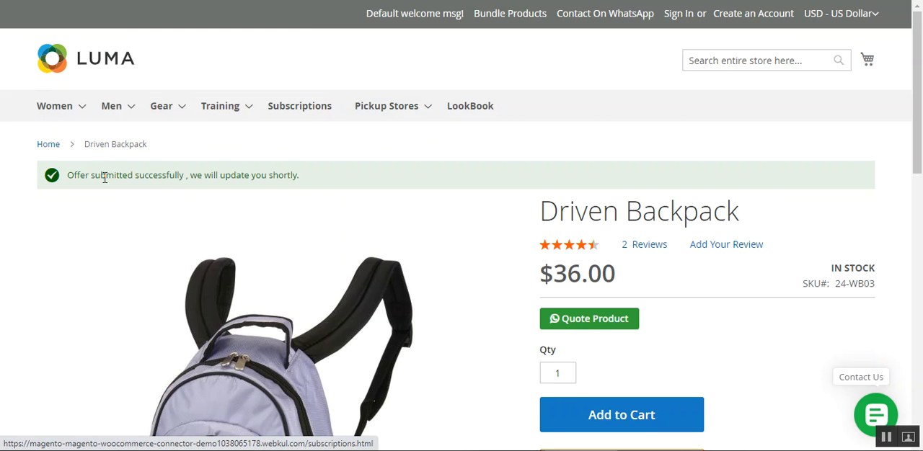
Read the notice about the submitted offer and reopen the backpack's offer form for a look, closing it without entering anything
{"action": "left_click_drag", "start_coordinate": [84, 176], "coordinate": [171, 176]}
{"action": "left_click", "coordinate": [195, 174]}
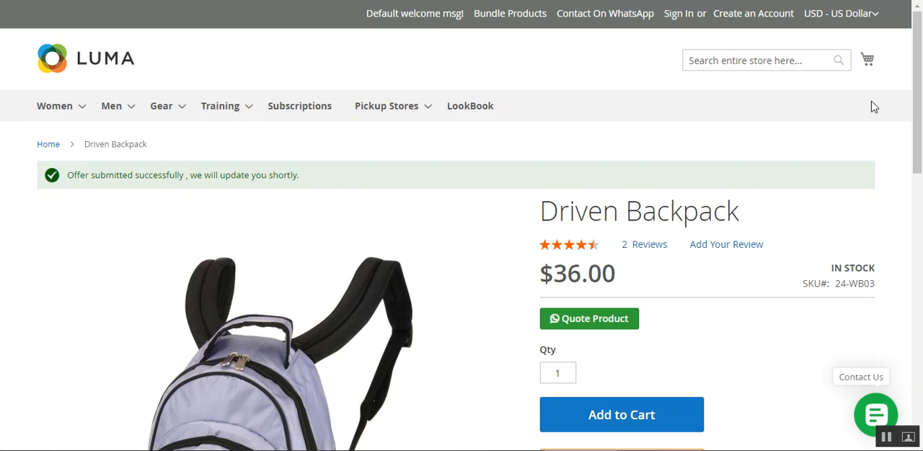
{"action": "left_click_drag", "start_coordinate": [919, 134], "coordinate": [921, 187]}
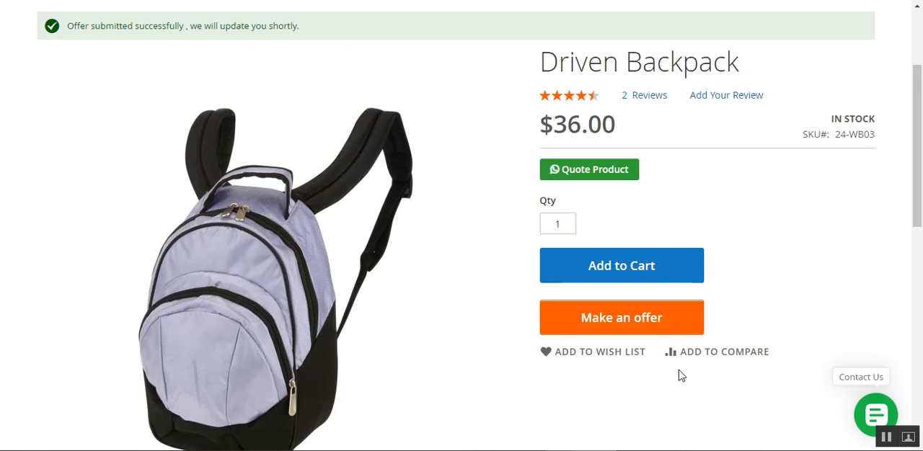
{"action": "left_click", "coordinate": [597, 325]}
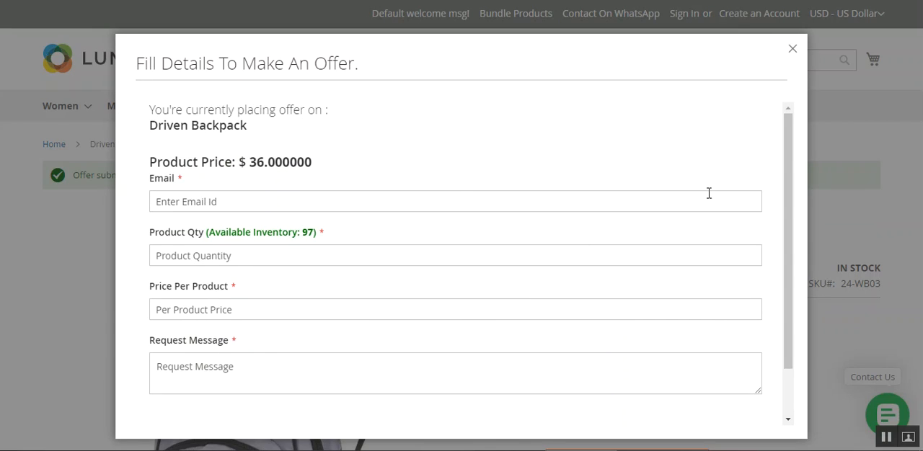
{"action": "left_click_drag", "start_coordinate": [789, 140], "coordinate": [793, 119]}
{"action": "left_click", "coordinate": [793, 49]}
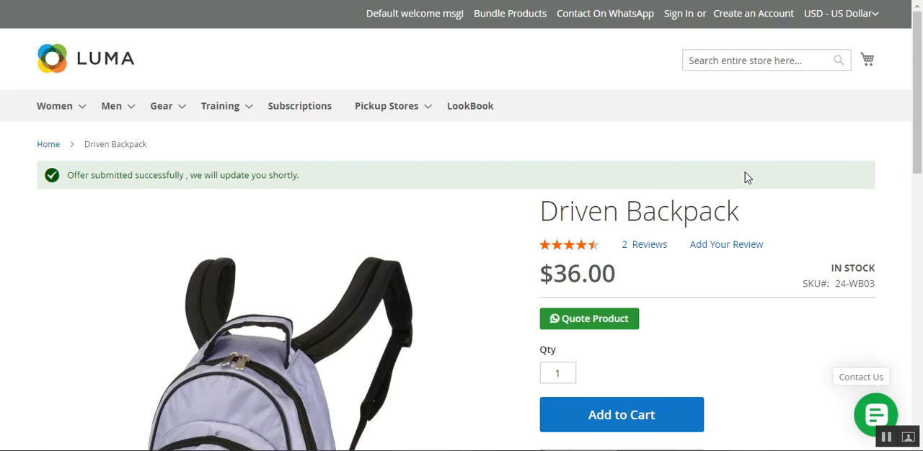
Examine the Driven Backpack page, including its Details, More Information and Reviews sections and the offer notice
{"action": "scroll", "coordinate": [892, 163], "scroll_direction": "down", "scroll_amount": 3}
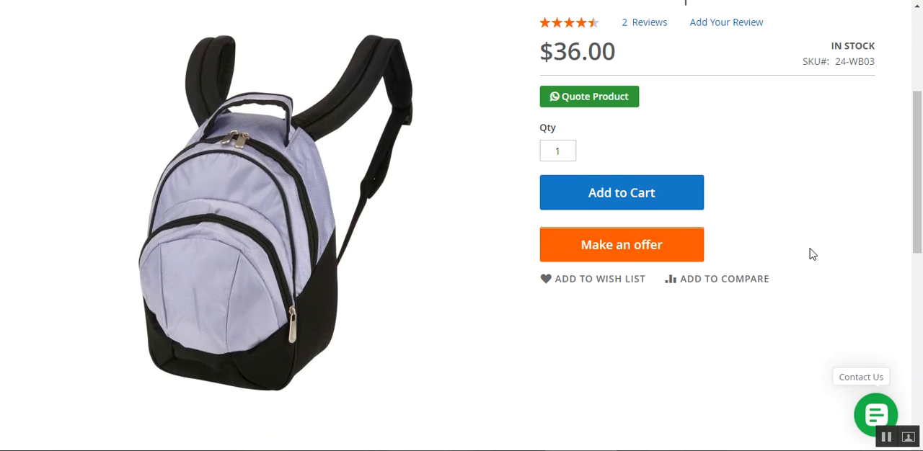
{"action": "scroll", "coordinate": [916, 209], "scroll_direction": "down", "scroll_amount": 4}
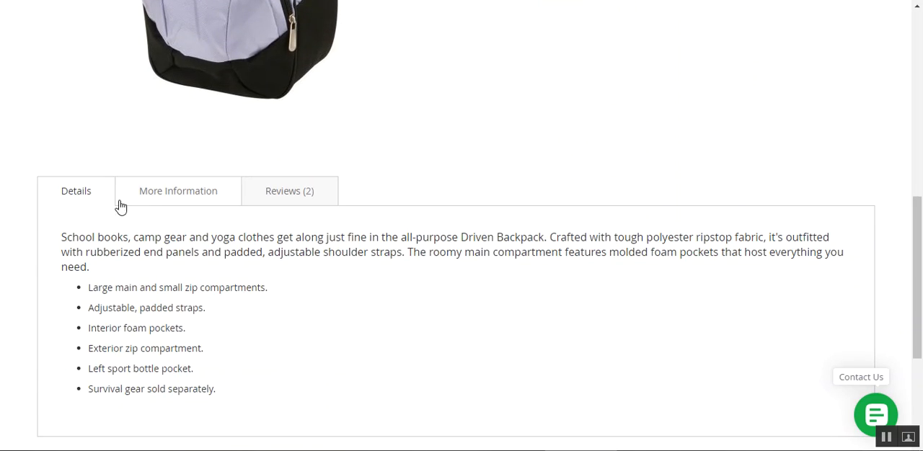
{"action": "left_click_drag", "start_coordinate": [919, 279], "coordinate": [919, 98]}
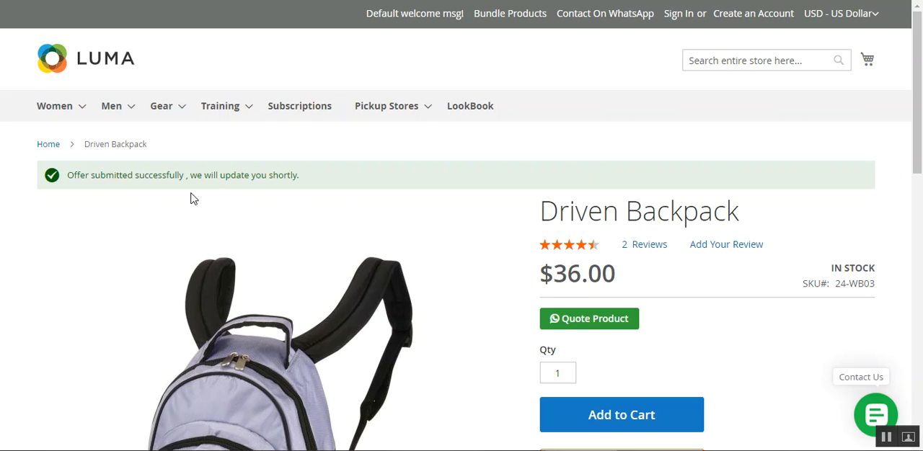
{"action": "left_click_drag", "start_coordinate": [121, 180], "coordinate": [224, 175]}
{"action": "left_click", "coordinate": [267, 175]}
{"action": "left_click_drag", "start_coordinate": [918, 119], "coordinate": [918, 165]}
{"action": "scroll", "coordinate": [918, 166], "scroll_direction": "up", "scroll_amount": 1}
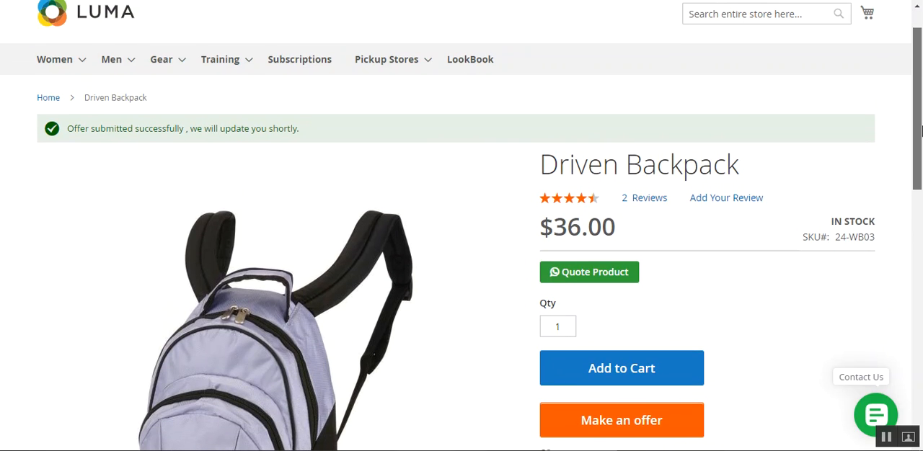
{"action": "scroll", "coordinate": [580, 123], "scroll_direction": "up", "scroll_amount": 1}
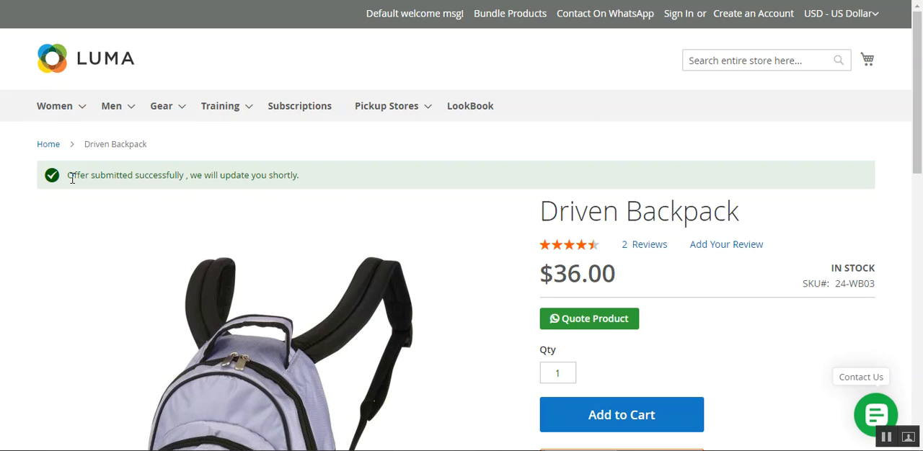
Compare the backpack page with the Webkul blog's "In Product" example of the Make An Offer form
{"action": "left_click_drag", "start_coordinate": [921, 139], "coordinate": [922, 118]}
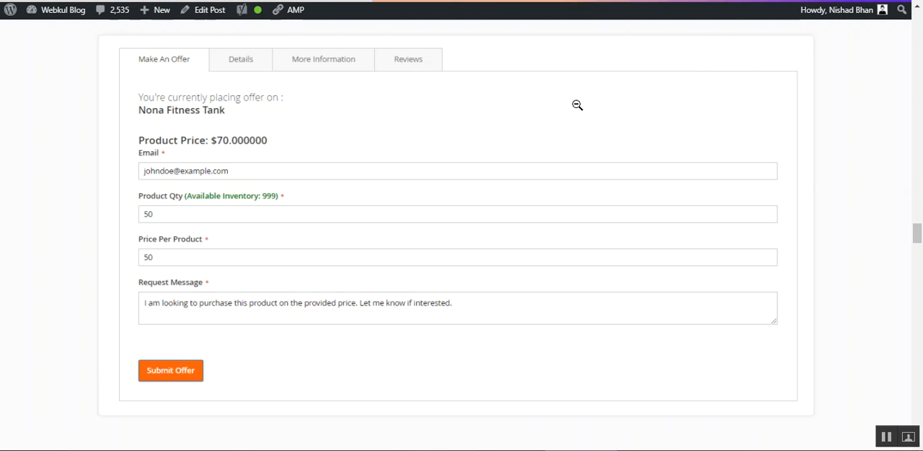
{"action": "scroll", "coordinate": [850, 189], "scroll_direction": "down", "scroll_amount": 3}
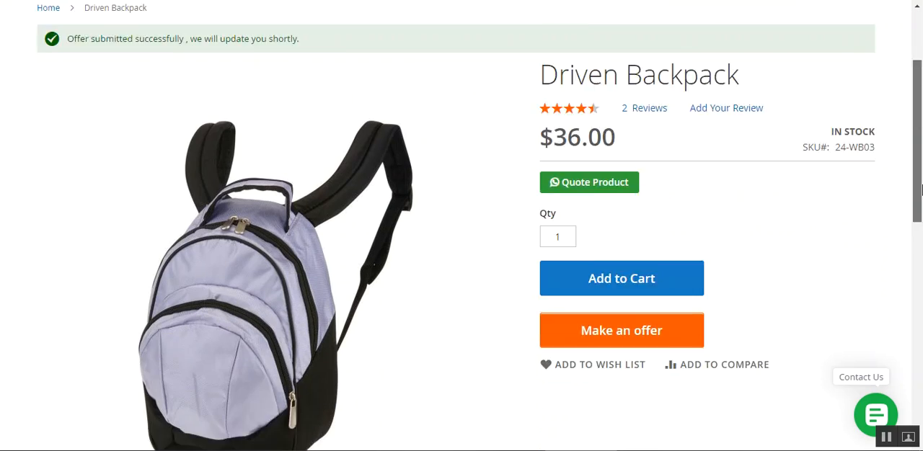
{"action": "scroll", "coordinate": [403, 307], "scroll_direction": "down", "scroll_amount": 3}
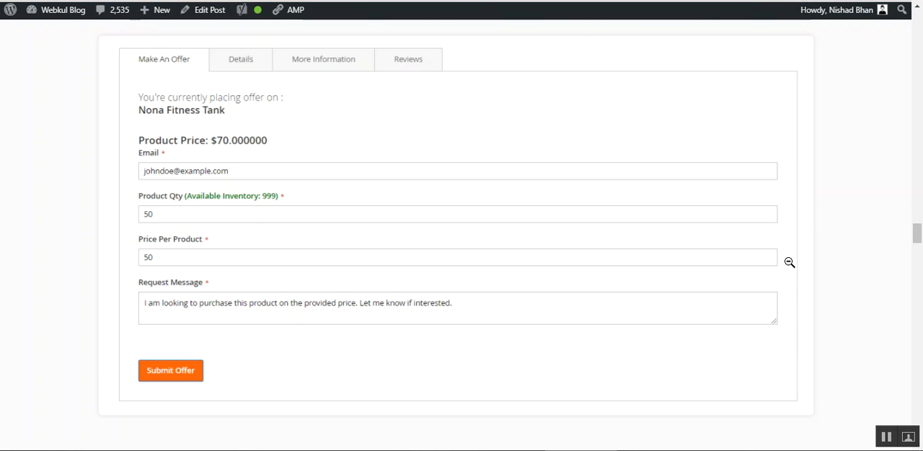
{"action": "left_click_drag", "start_coordinate": [921, 235], "coordinate": [921, 237]}
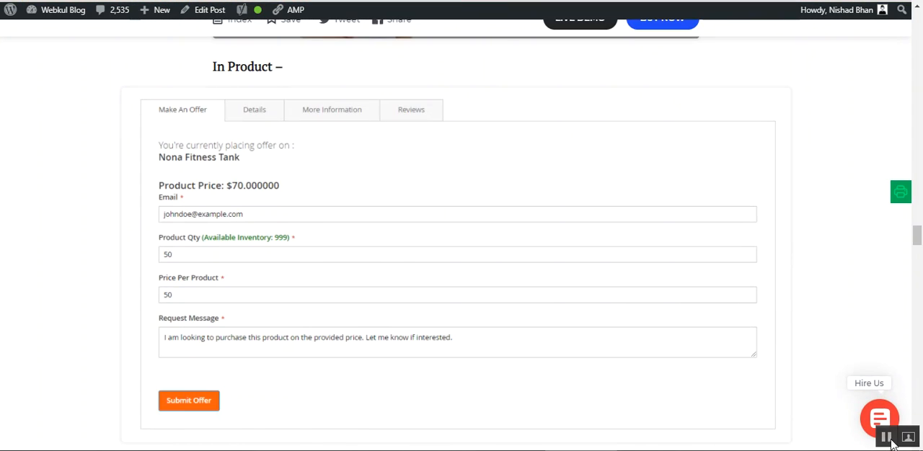
{"action": "scroll", "coordinate": [894, 445], "scroll_direction": "down", "scroll_amount": 5}
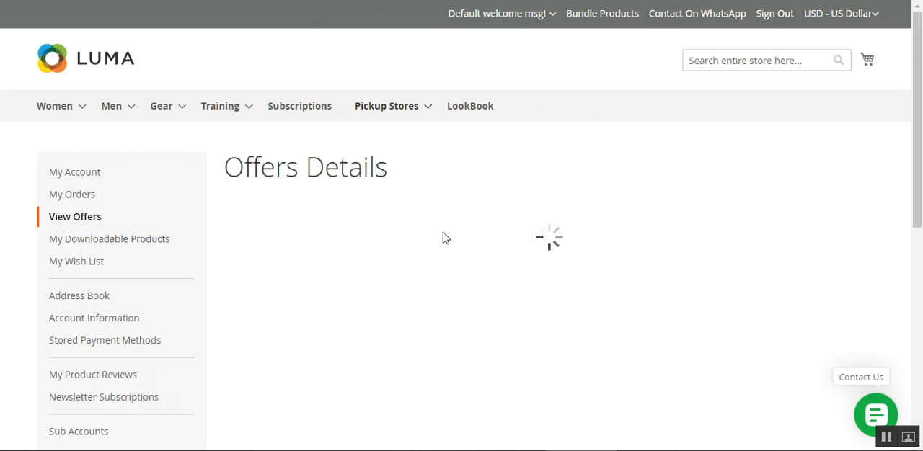
Review the customer's Offers Details list and open the accepted offer with ID 2 in a new tab
{"action": "left_click_drag", "start_coordinate": [922, 85], "coordinate": [776, 117]}
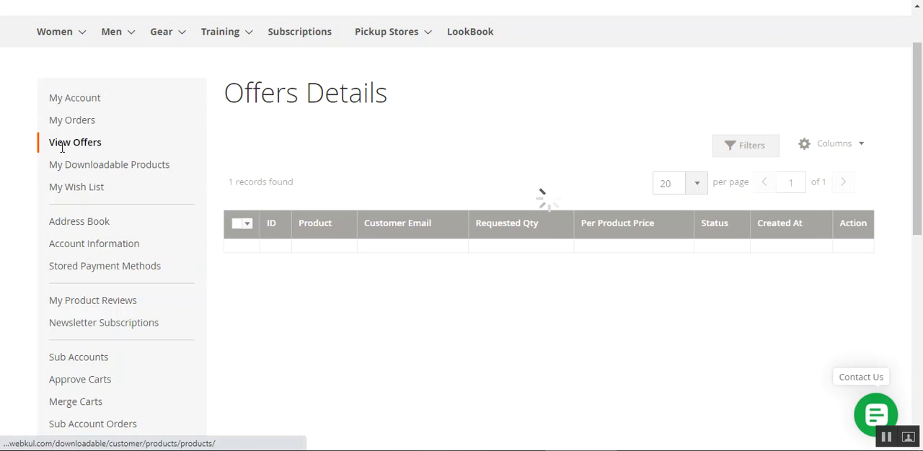
{"action": "left_click_drag", "start_coordinate": [234, 99], "coordinate": [410, 101]}
{"action": "left_click", "coordinate": [442, 109]}
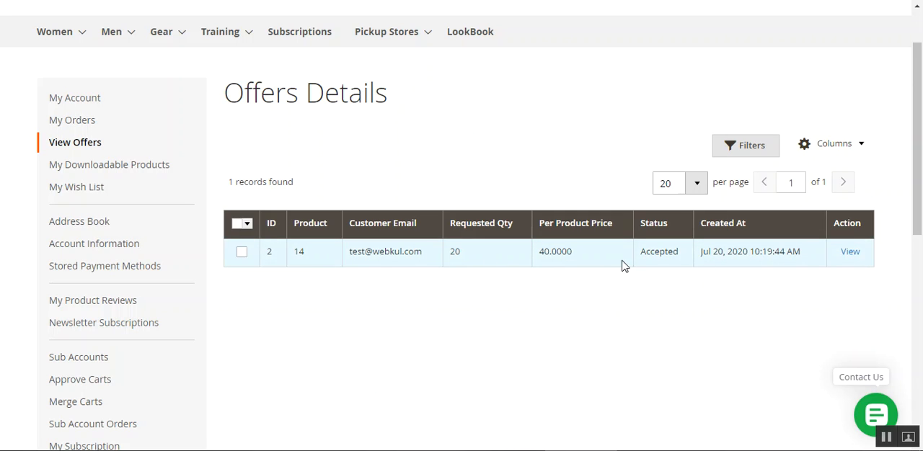
{"action": "right_click", "coordinate": [853, 254]}
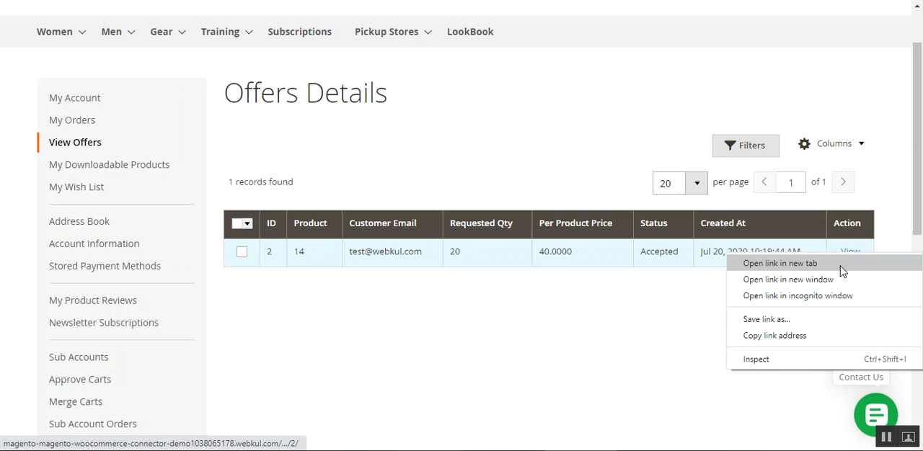
{"action": "left_click", "coordinate": [841, 269]}
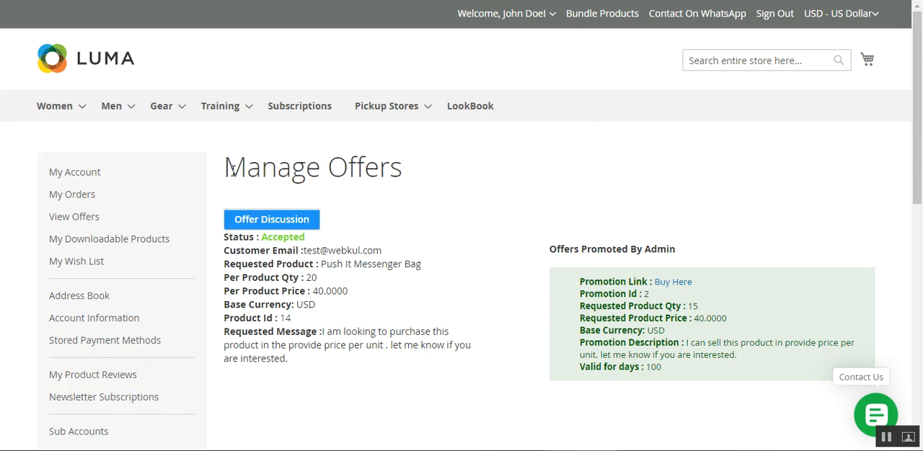
Review the Manage Offers details and the admin's promoted offer, and open its Buy Here promotion link in a new tab
{"action": "left_click_drag", "start_coordinate": [230, 167], "coordinate": [404, 169]}
{"action": "scroll", "coordinate": [508, 176], "scroll_direction": "down", "scroll_amount": 1}
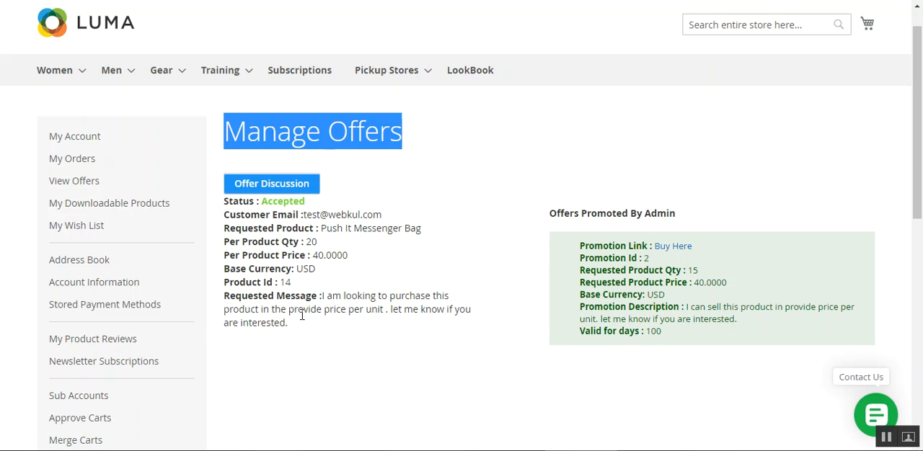
{"action": "left_click_drag", "start_coordinate": [556, 214], "coordinate": [673, 215]}
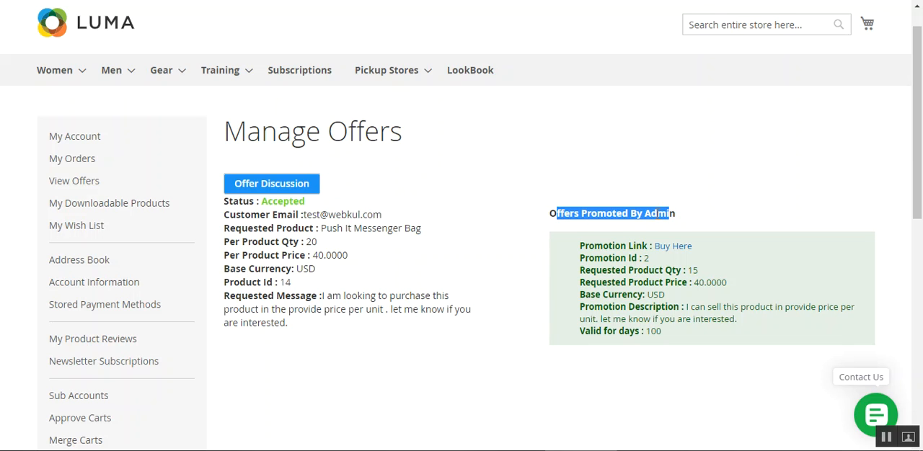
{"action": "left_click", "coordinate": [632, 216]}
{"action": "scroll", "coordinate": [859, 214], "scroll_direction": "down", "scroll_amount": 1}
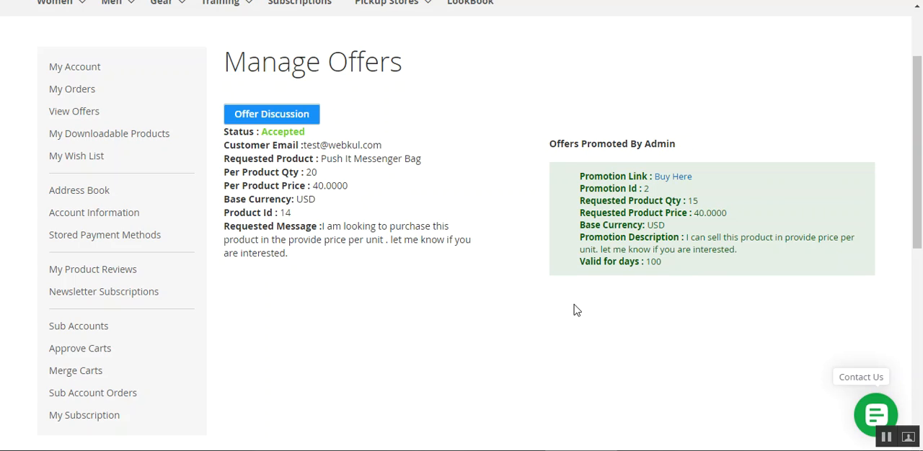
{"action": "right_click", "coordinate": [679, 180]}
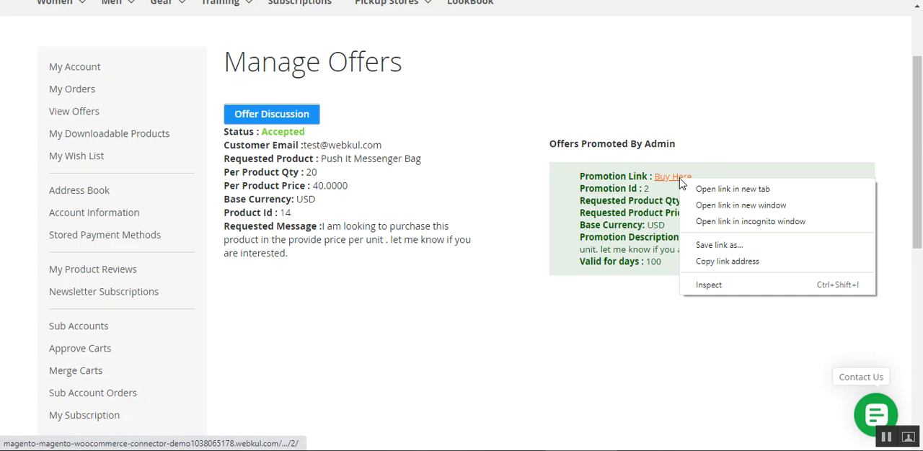
{"action": "left_click", "coordinate": [721, 190]}
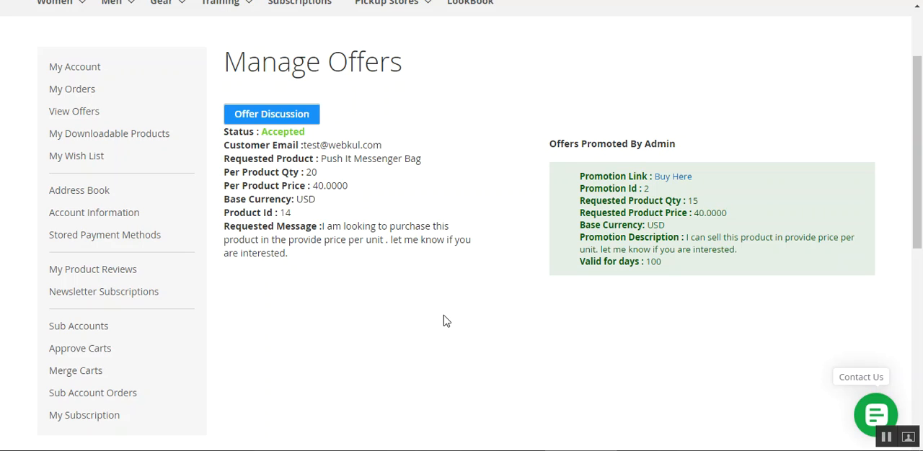
Examine the customer's requested quantity, price, base currency and message in the Manage Offers details
{"action": "double_click", "coordinate": [248, 178]}
{"action": "left_click", "coordinate": [292, 178]}
{"action": "left_click_drag", "start_coordinate": [240, 177], "coordinate": [304, 178]}
{"action": "left_click_drag", "start_coordinate": [240, 185], "coordinate": [336, 200]}
{"action": "left_click", "coordinate": [348, 198]}
{"action": "left_click_drag", "start_coordinate": [235, 199], "coordinate": [293, 201]}
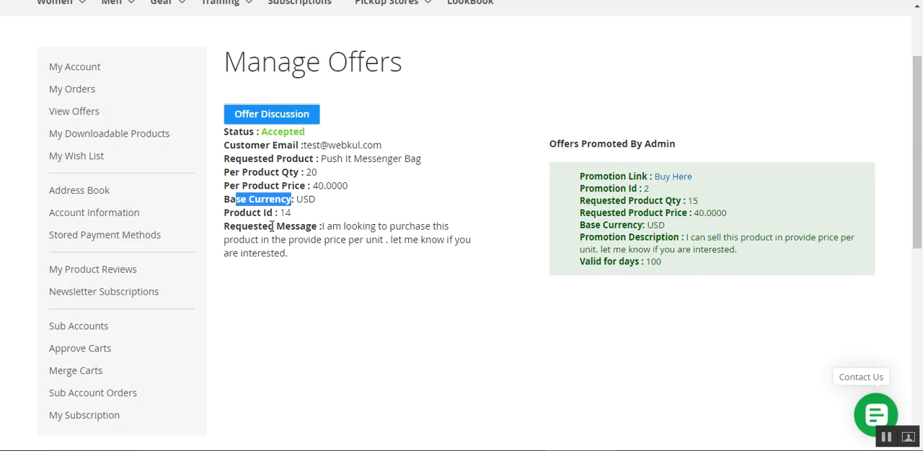
{"action": "left_click_drag", "start_coordinate": [238, 232], "coordinate": [313, 233]}
{"action": "left_click", "coordinate": [340, 232]}
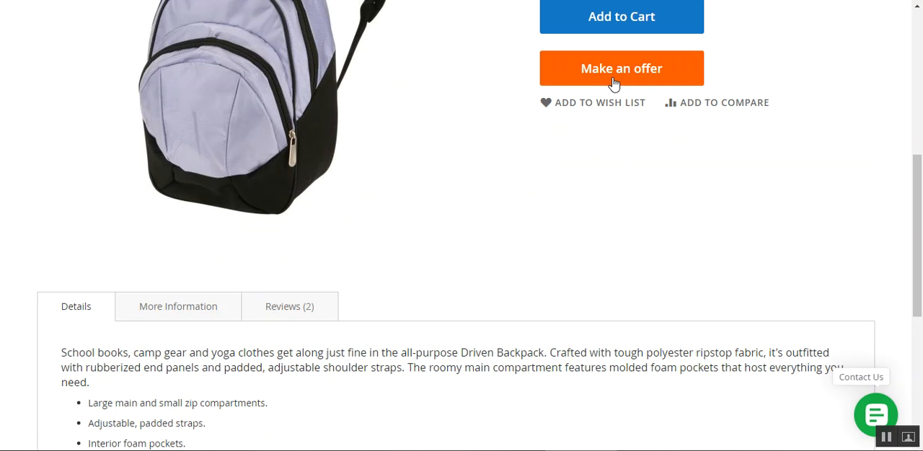
Open the Make an offer form for the Driven Backpack and look at its Request Message field
{"action": "left_click", "coordinate": [611, 84]}
{"action": "scroll", "coordinate": [779, 147], "scroll_direction": "down", "scroll_amount": 2}
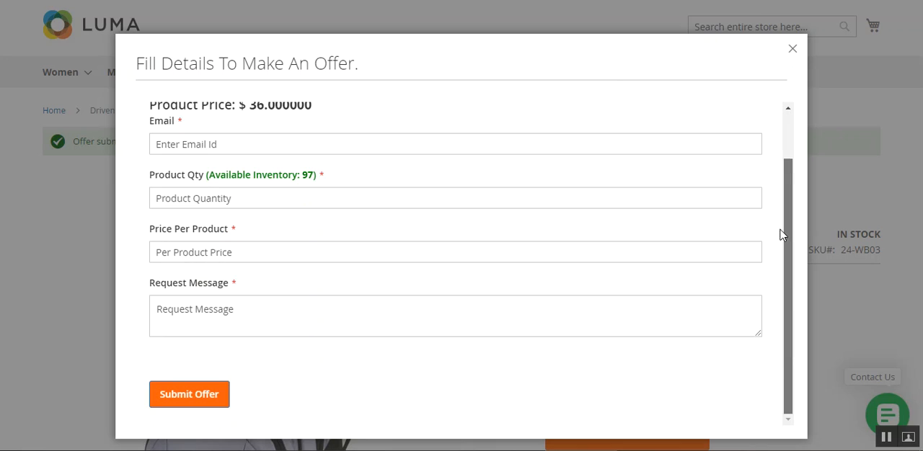
{"action": "left_click_drag", "start_coordinate": [181, 297], "coordinate": [214, 293]}
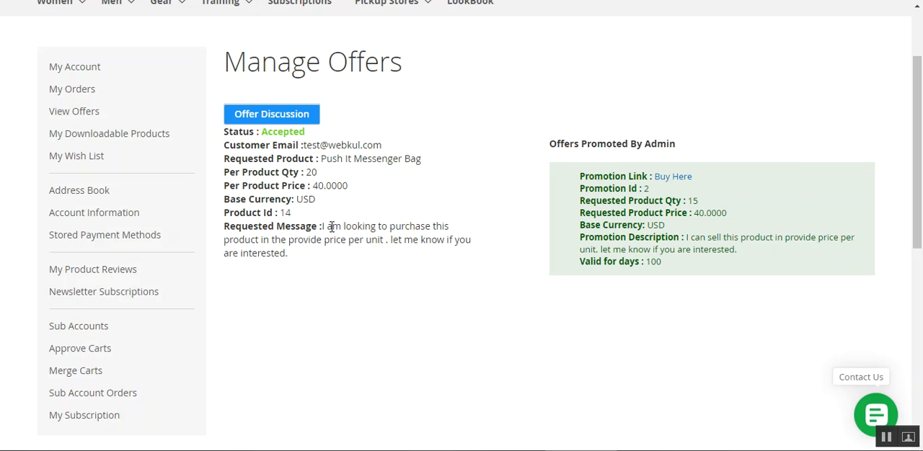
Review the requested message on the Manage Offers page and open the accepted offer's discussion with the admin
{"action": "left_click_drag", "start_coordinate": [331, 226], "coordinate": [403, 256]}
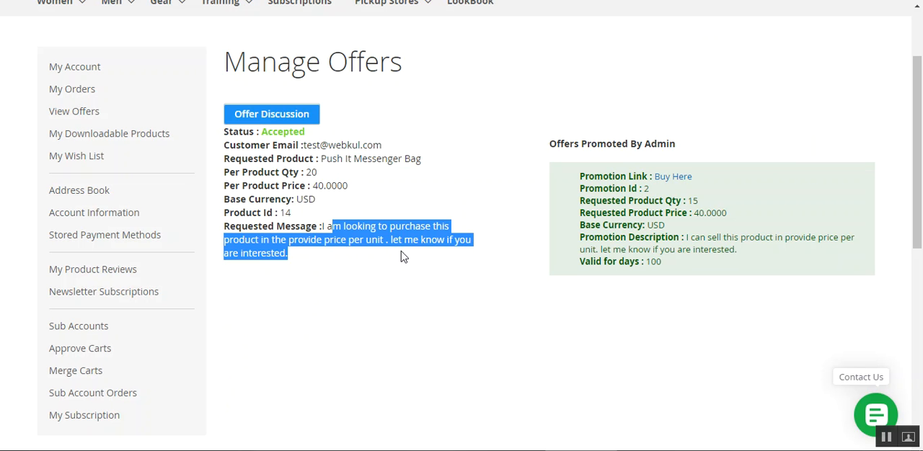
{"action": "left_click", "coordinate": [236, 132]}
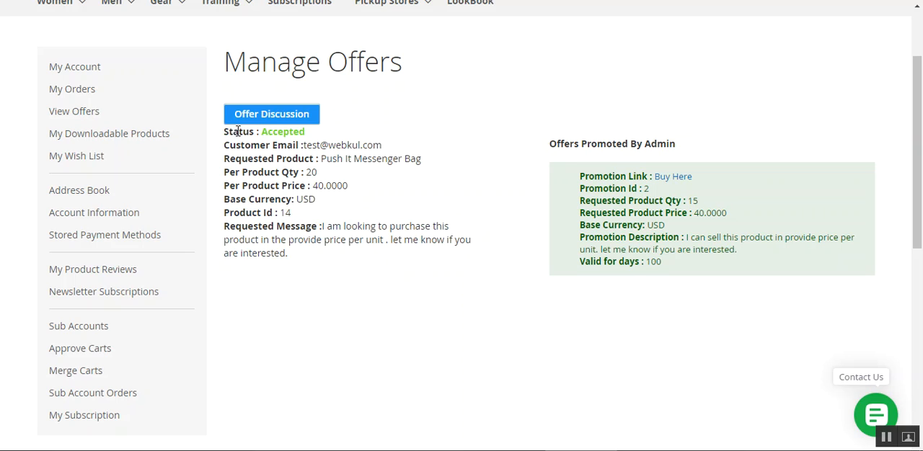
{"action": "left_click", "coordinate": [282, 121]}
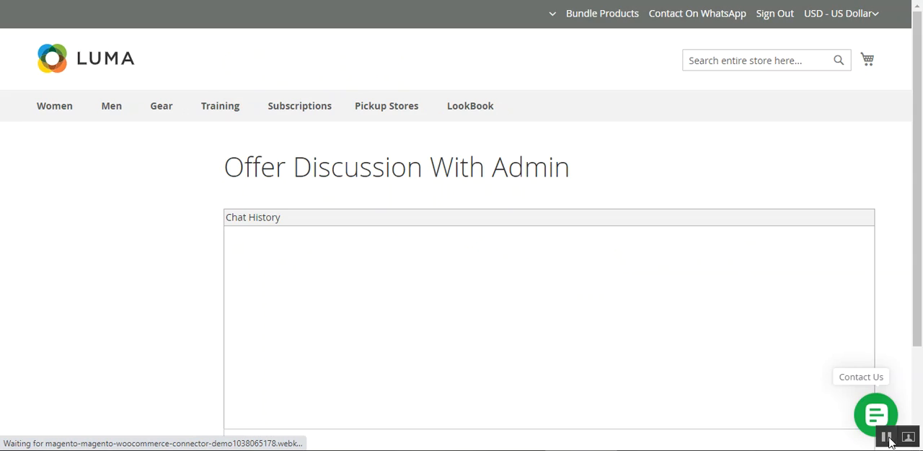
Examine the Offer Discussion With Admin page, including its chat history area and message box
{"action": "left_click_drag", "start_coordinate": [275, 166], "coordinate": [478, 181]}
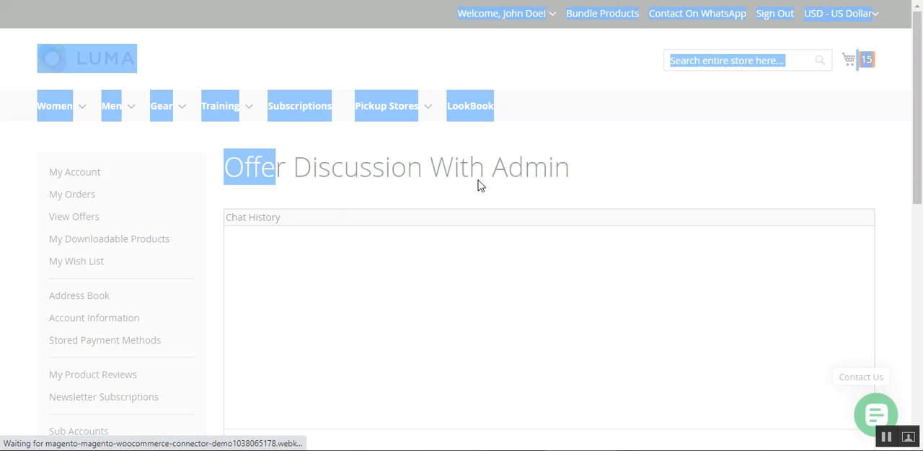
{"action": "left_click", "coordinate": [473, 175]}
{"action": "left_click_drag", "start_coordinate": [318, 160], "coordinate": [562, 166]}
{"action": "left_click_drag", "start_coordinate": [917, 106], "coordinate": [921, 181]}
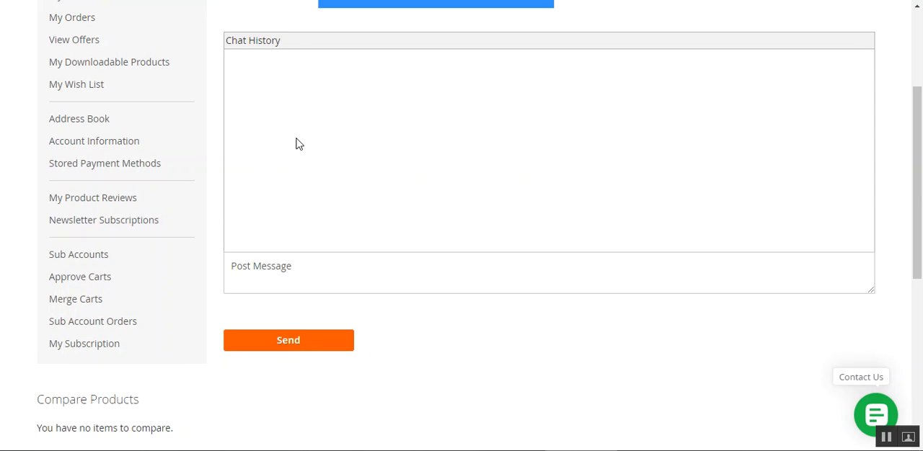
{"action": "left_click", "coordinate": [292, 280]}
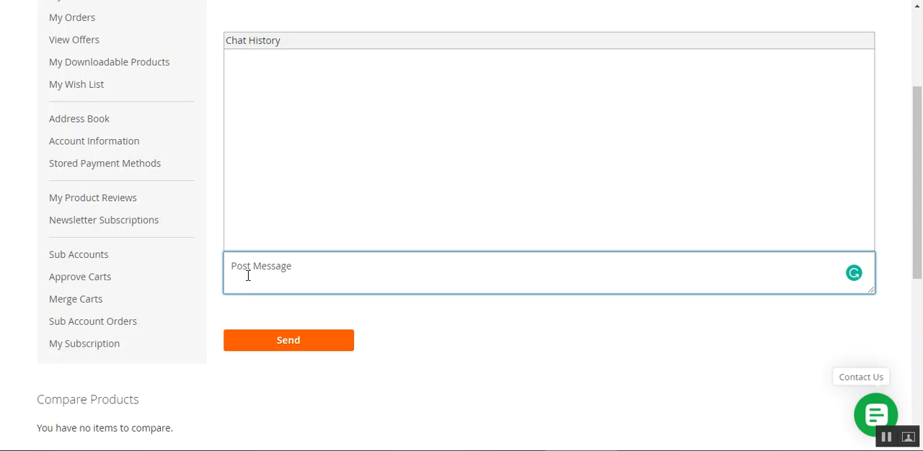
{"action": "scroll", "coordinate": [247, 272], "scroll_direction": "up", "scroll_amount": 3}
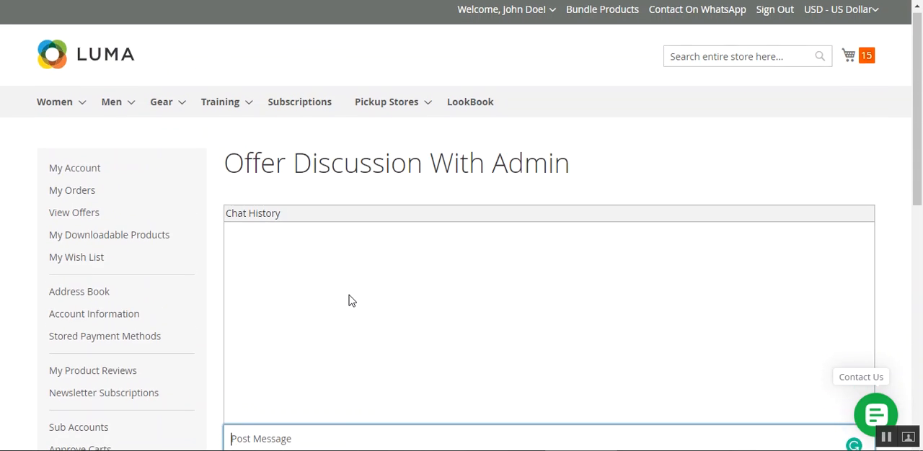
{"action": "scroll", "coordinate": [351, 301], "scroll_direction": "down", "scroll_amount": 3}
{"action": "triple_click", "coordinate": [249, 24]}
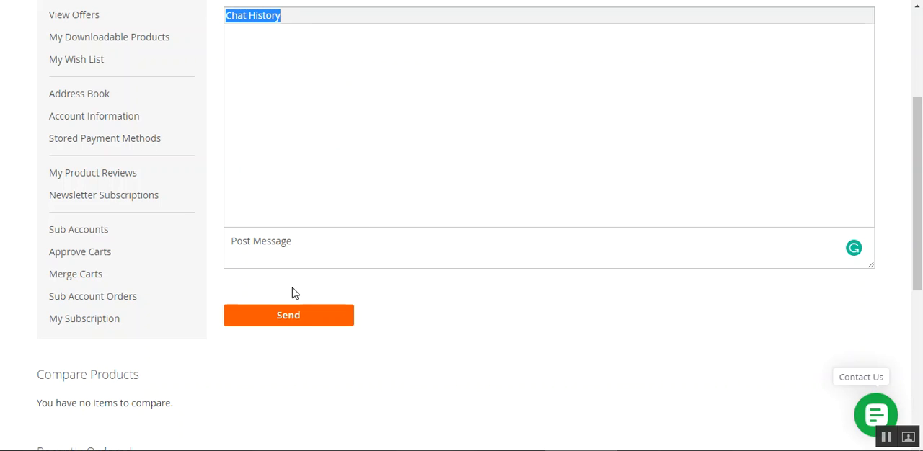
Send the message "huhuh" to the admin in the offer discussion and check the chat history
{"action": "left_click", "coordinate": [270, 238]}
{"action": "type", "text": "huhuh"}
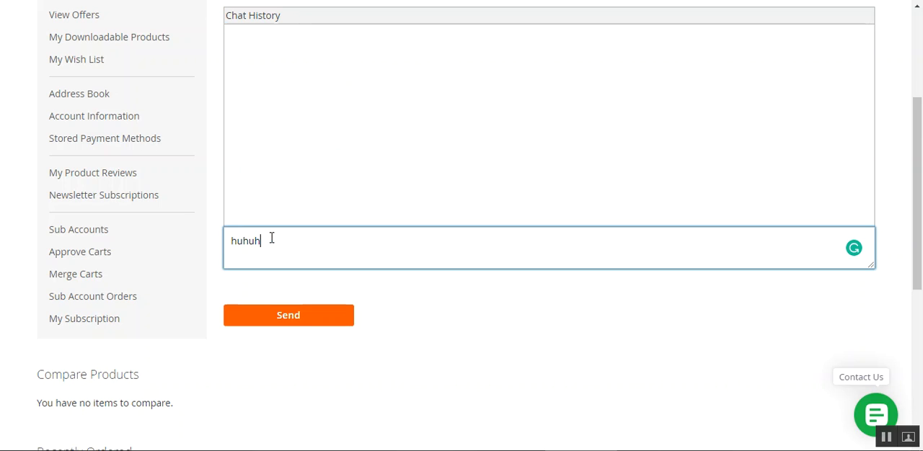
{"action": "left_click", "coordinate": [315, 317]}
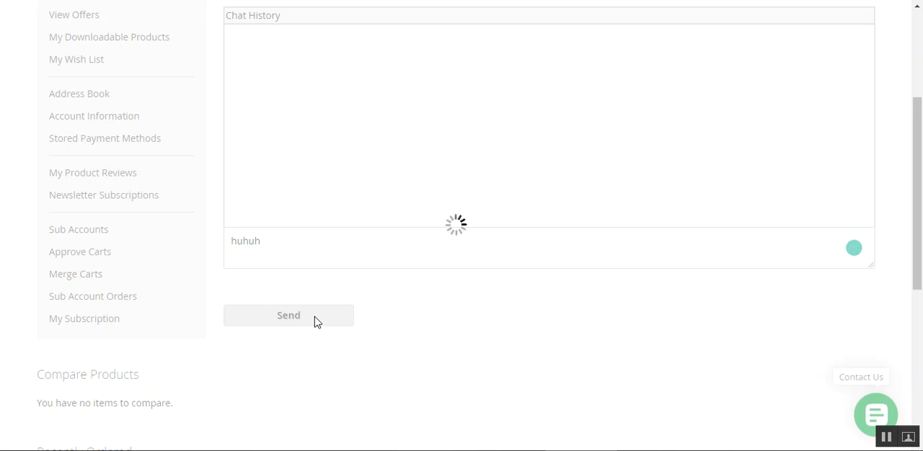
{"action": "left_click", "coordinate": [329, 160]}
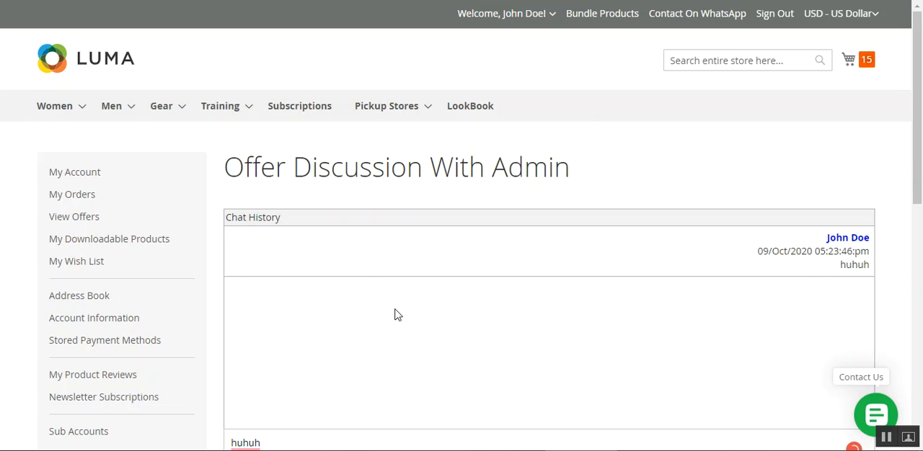
{"action": "scroll", "coordinate": [394, 315], "scroll_direction": "down", "scroll_amount": 3}
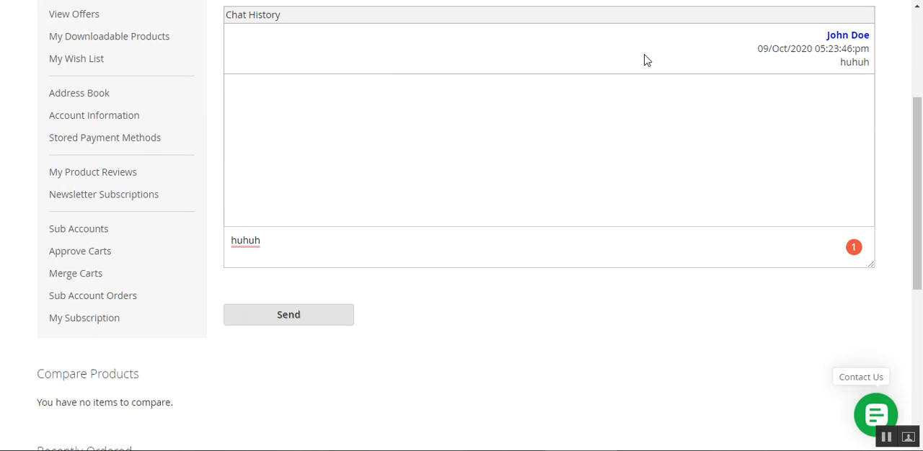
Return to the Manage Offers page and review the requested product, its quantity and its price per unit
{"action": "left_click", "coordinate": [472, 0]}
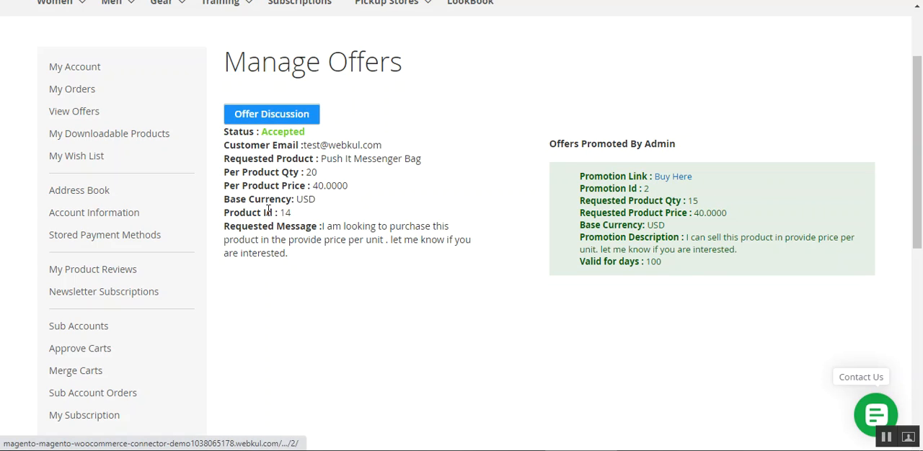
{"action": "left_click_drag", "start_coordinate": [233, 155], "coordinate": [291, 158]}
{"action": "left_click_drag", "start_coordinate": [352, 158], "coordinate": [383, 160]}
{"action": "left_click", "coordinate": [244, 176]}
{"action": "left_click_drag", "start_coordinate": [243, 176], "coordinate": [356, 192]}
{"action": "left_click", "coordinate": [308, 172]}
{"action": "left_click", "coordinate": [359, 195]}
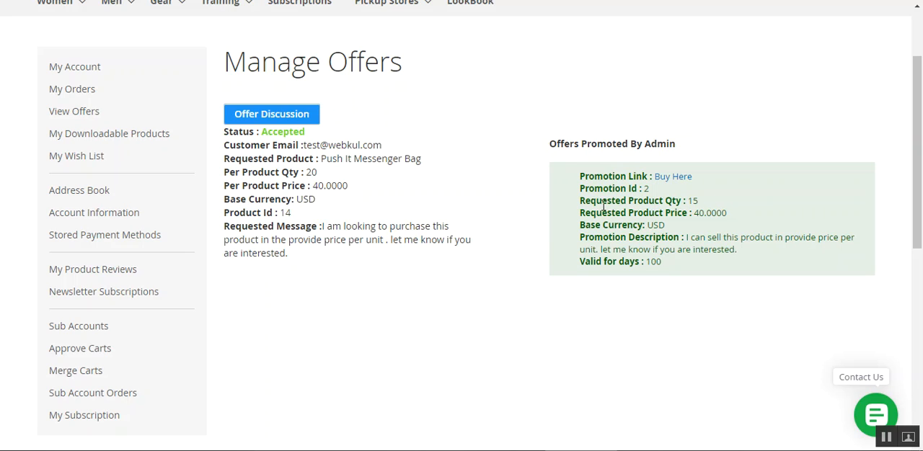
Review the quantity and price in the offer promoted by the admin, and show its Buy Here shopping cart
{"action": "left_click_drag", "start_coordinate": [606, 206], "coordinate": [703, 205]}
{"action": "left_click", "coordinate": [740, 116]}
{"action": "left_click_drag", "start_coordinate": [917, 140], "coordinate": [916, 154]}
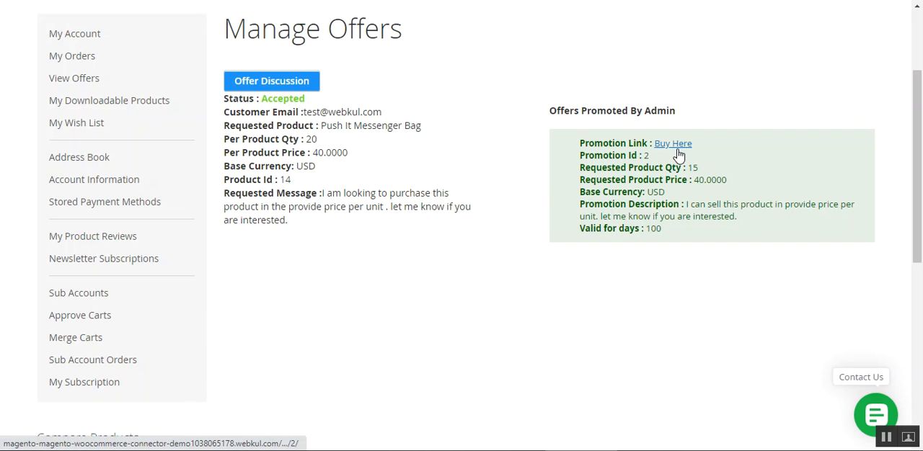
{"action": "left_click_drag", "start_coordinate": [620, 169], "coordinate": [748, 189]}
{"action": "left_click", "coordinate": [668, 181]}
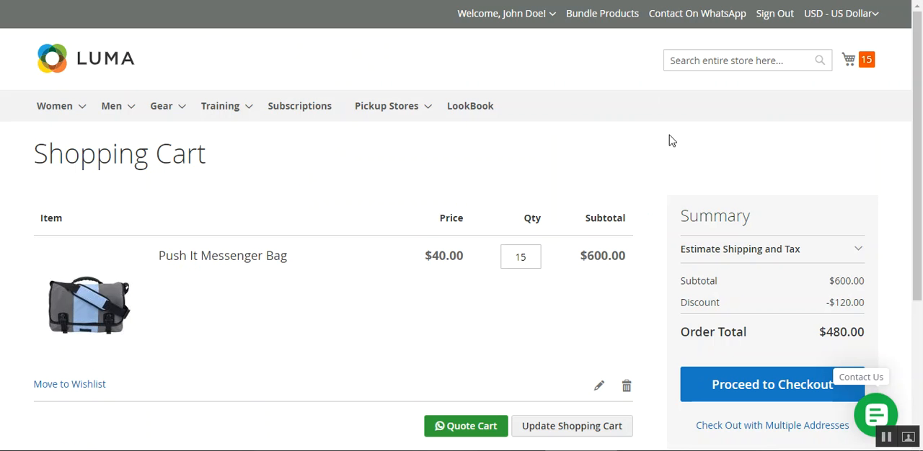
Check the Push It Messenger Bag's quantity, price and order summary in the shopping cart
{"action": "scroll", "coordinate": [919, 227], "scroll_direction": "down", "scroll_amount": 2}
{"action": "left_click_drag", "start_coordinate": [513, 148], "coordinate": [538, 150]}
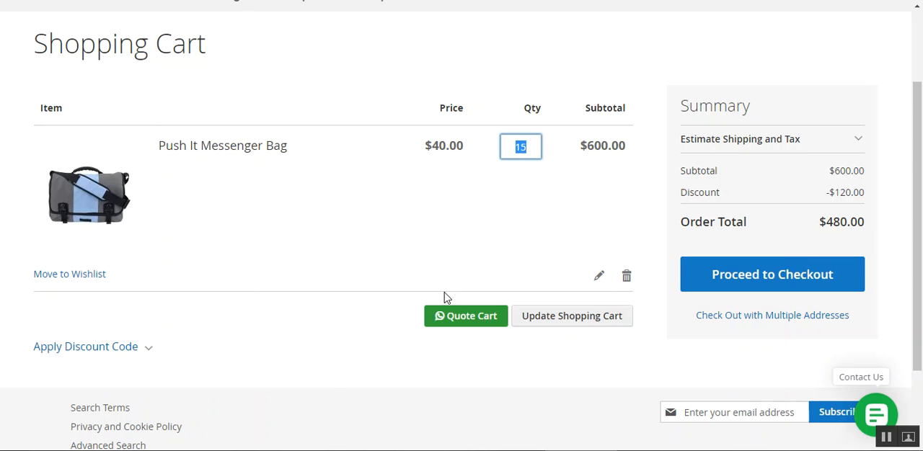
{"action": "left_click_drag", "start_coordinate": [922, 204], "coordinate": [921, 172]}
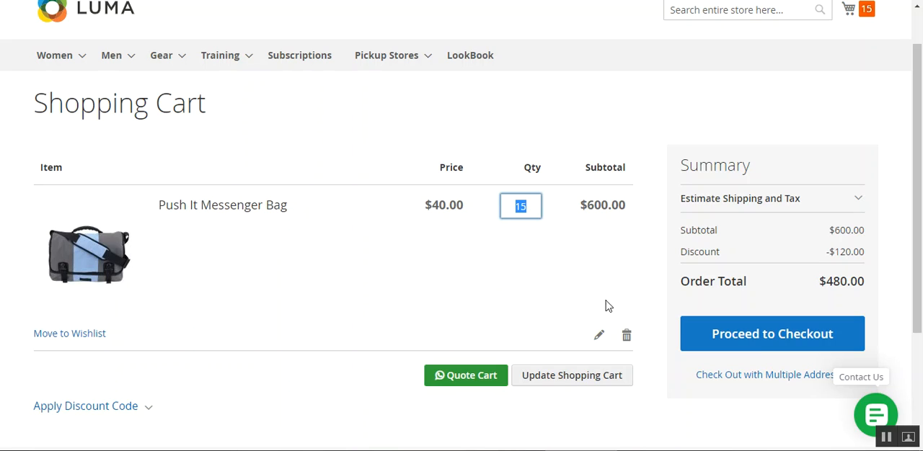
{"action": "left_click", "coordinate": [566, 271]}
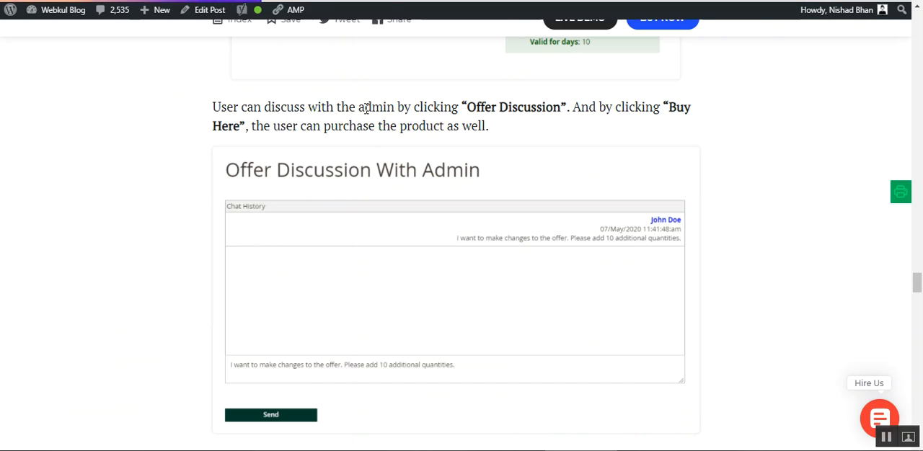
Read the Webkul blog's section on the offer discussion and on offers updated by the admin
{"action": "scroll", "coordinate": [450, 230], "scroll_direction": "down", "scroll_amount": 3}
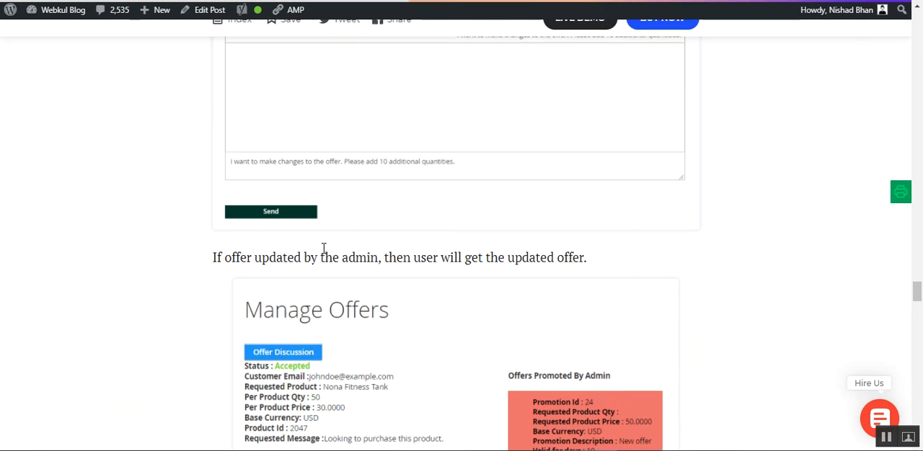
{"action": "scroll", "coordinate": [324, 245], "scroll_direction": "down", "scroll_amount": 2}
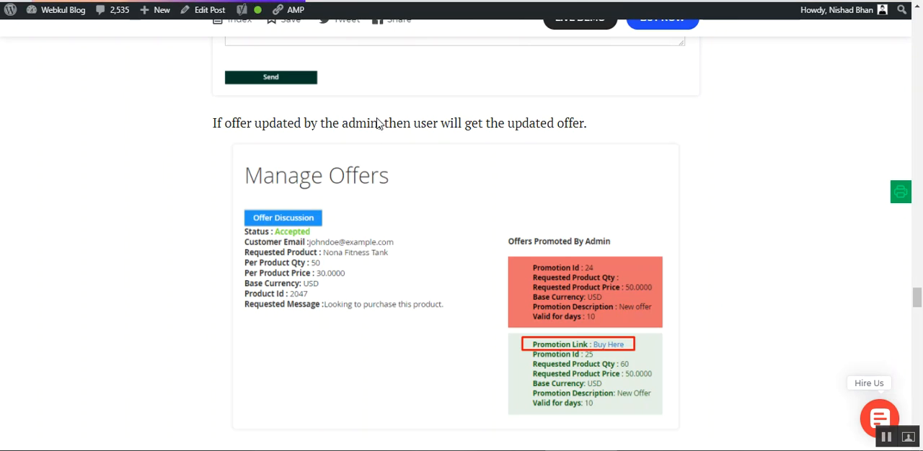
{"action": "scroll", "coordinate": [534, 279], "scroll_direction": "down", "scroll_amount": 1}
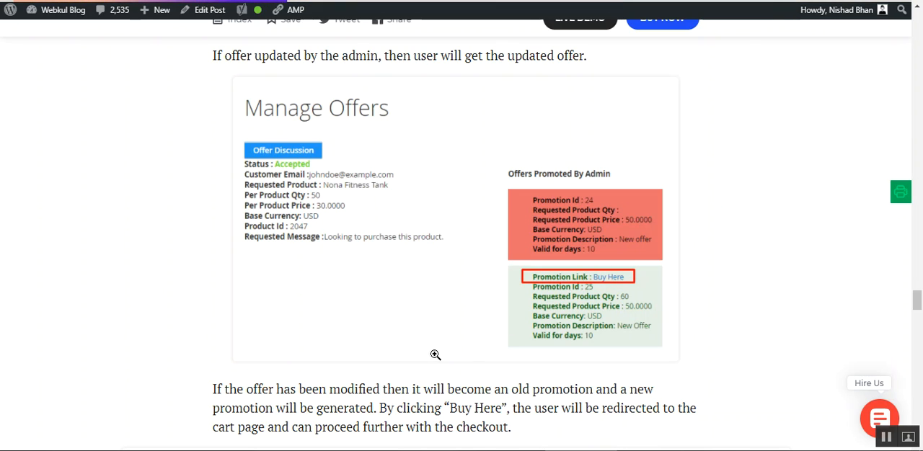
{"action": "left_click_drag", "start_coordinate": [919, 289], "coordinate": [920, 310]}
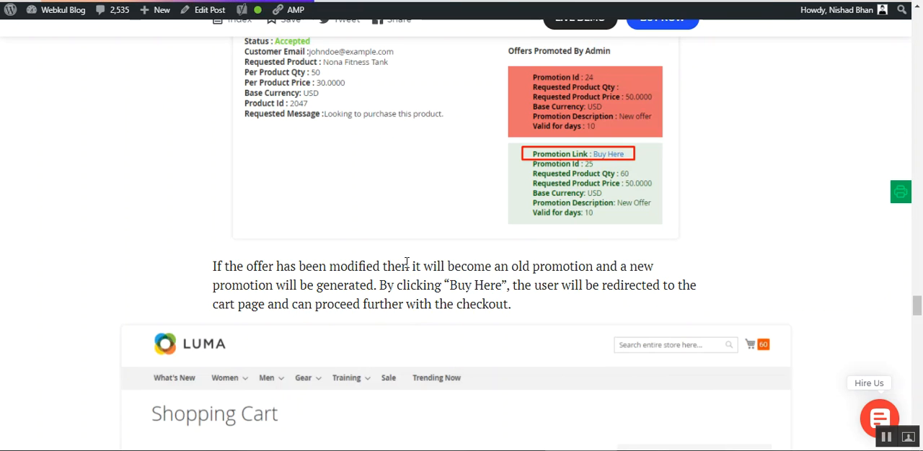
{"action": "left_click_drag", "start_coordinate": [411, 266], "coordinate": [566, 267]}
{"action": "left_click", "coordinate": [301, 283]}
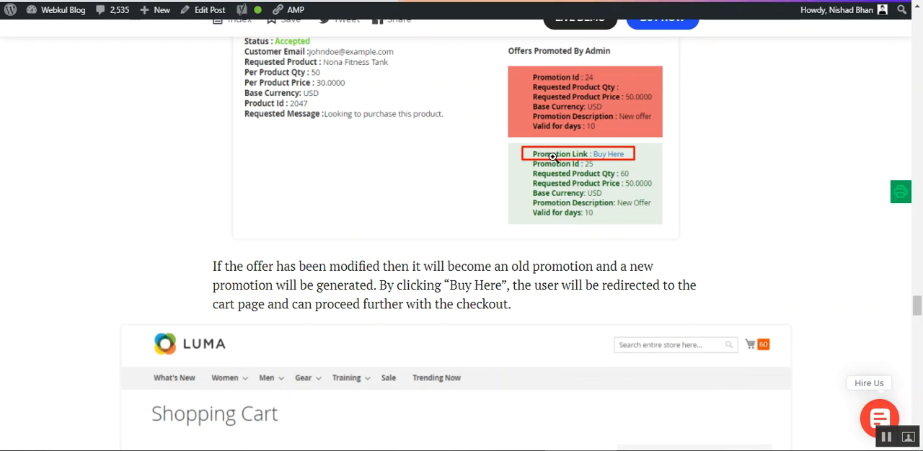
Compare the blog's Buy Here promotion example with its Shopping Cart illustration, down to the Admin Workflow heading
{"action": "scroll", "coordinate": [548, 209], "scroll_direction": "down", "scroll_amount": 3}
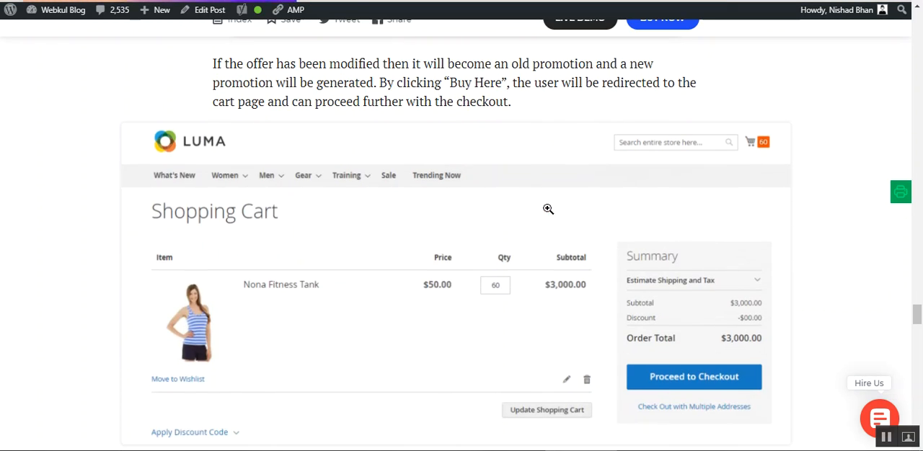
{"action": "scroll", "coordinate": [512, 230], "scroll_direction": "up", "scroll_amount": 3}
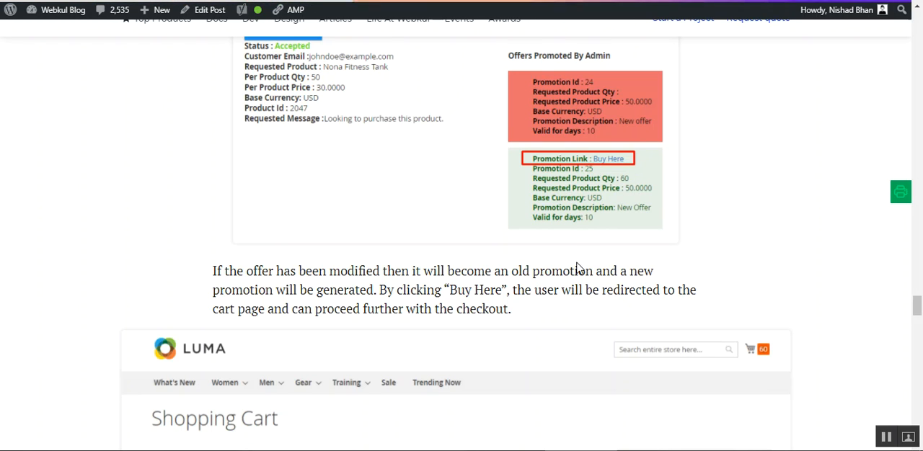
{"action": "scroll", "coordinate": [573, 271], "scroll_direction": "down", "scroll_amount": 3}
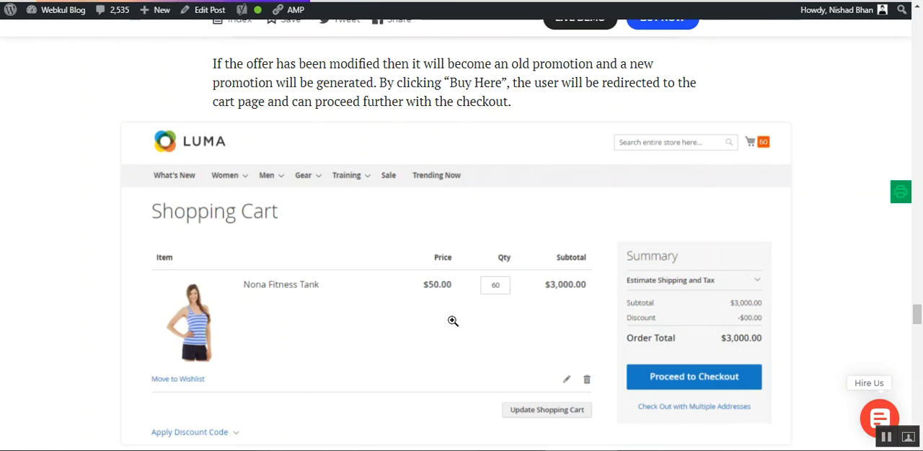
{"action": "scroll", "coordinate": [390, 290], "scroll_direction": "down", "scroll_amount": 2}
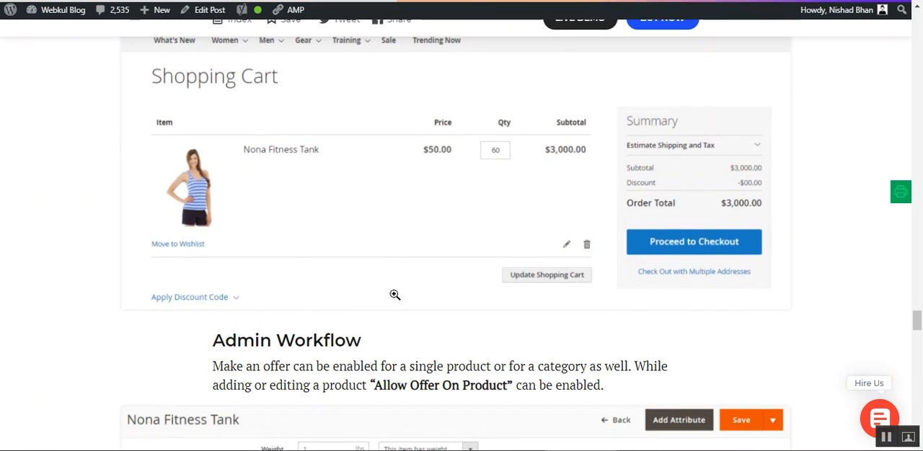
{"action": "scroll", "coordinate": [395, 292], "scroll_direction": "up", "scroll_amount": 2}
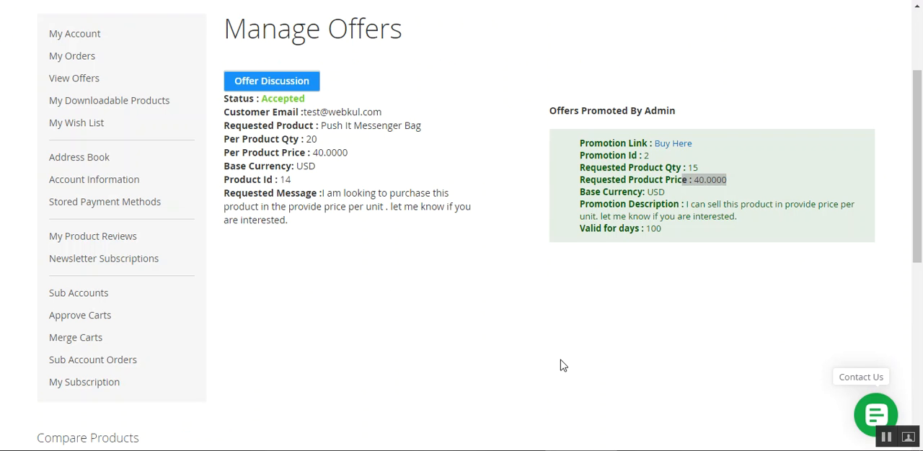
Sign in to the Magento admin panel with the prefilled demo credentials and open the Sales options
{"action": "left_click", "coordinate": [563, 366]}
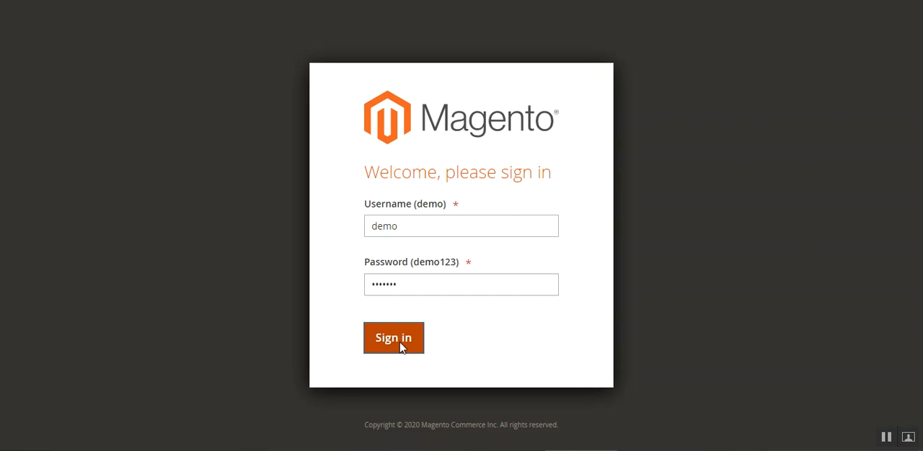
{"action": "left_click", "coordinate": [398, 345]}
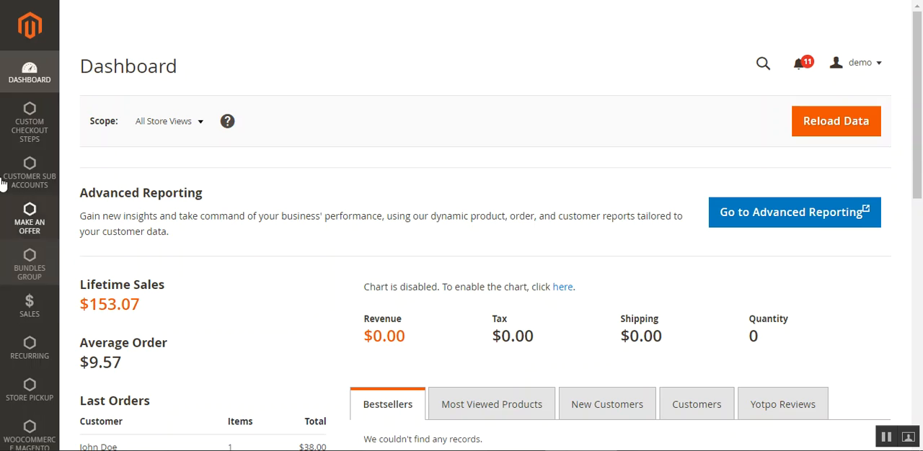
{"action": "left_click", "coordinate": [29, 318]}
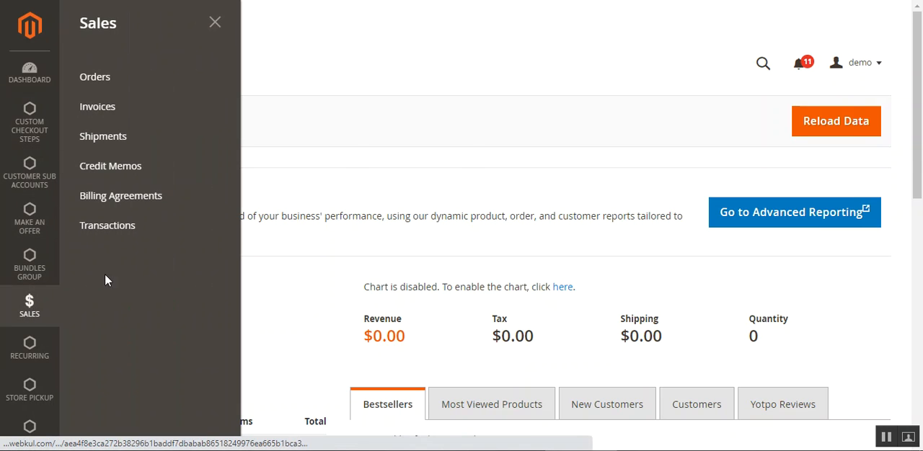
Open the catalog's Products list in a separate browser tab
{"action": "right_click", "coordinate": [120, 84]}
{"action": "left_click", "coordinate": [137, 56]}
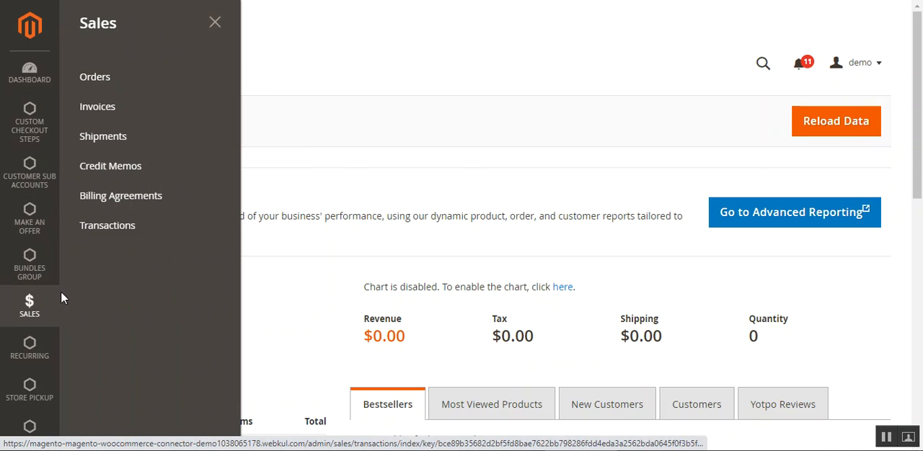
{"action": "scroll", "coordinate": [29, 360], "scroll_direction": "down", "scroll_amount": 2}
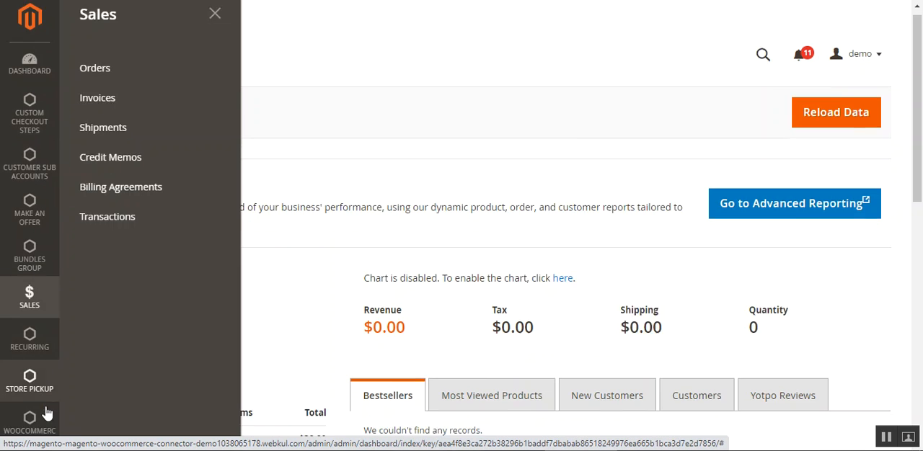
{"action": "left_click", "coordinate": [26, 357]}
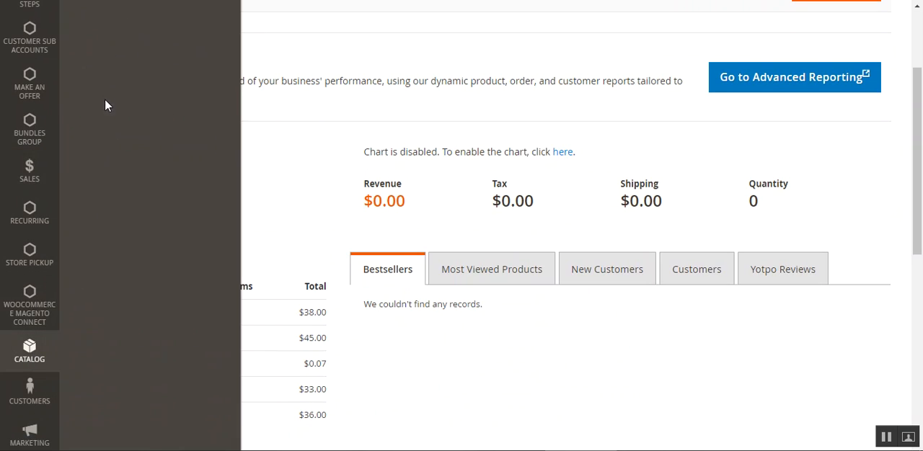
{"action": "right_click", "coordinate": [114, 75]}
{"action": "left_click", "coordinate": [141, 84]}
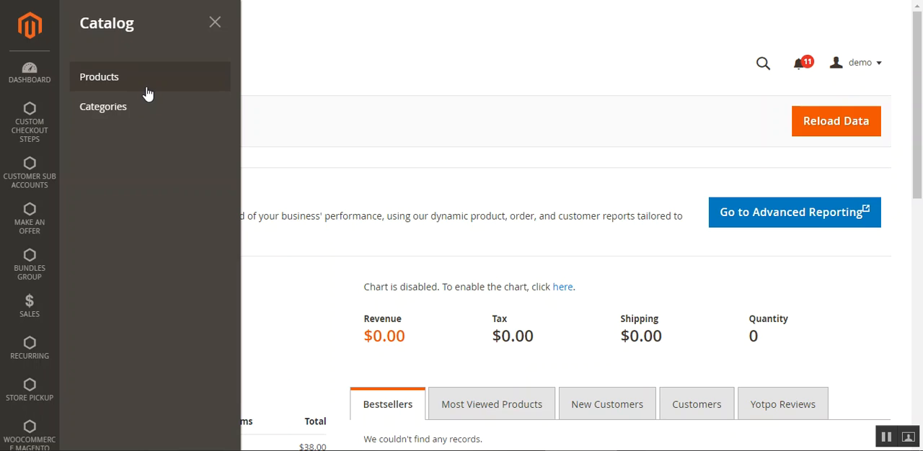
{"action": "left_click", "coordinate": [521, 181]}
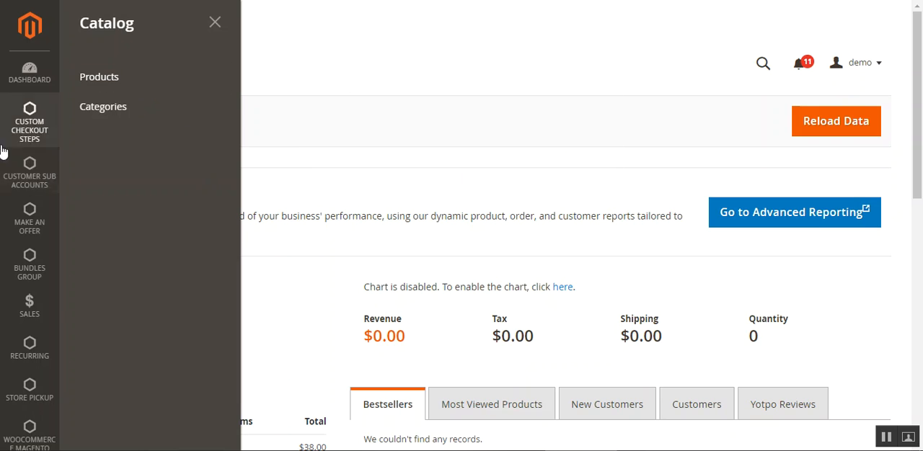
{"action": "left_click", "coordinate": [38, 228]}
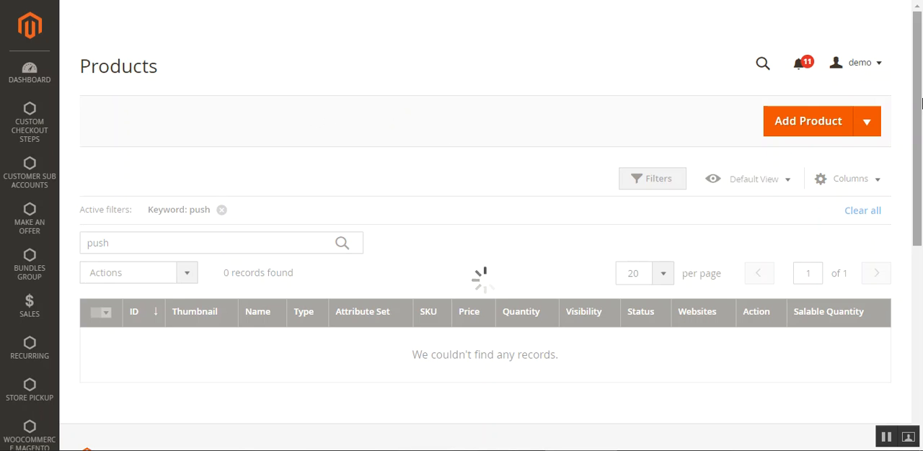
Open the Push It Messenger Bag for editing from the product list filtered by the keyword push
{"action": "left_click_drag", "start_coordinate": [919, 112], "coordinate": [917, 82]}
{"action": "scroll", "coordinate": [750, 222], "scroll_direction": "up", "scroll_amount": 2}
{"action": "scroll", "coordinate": [743, 235], "scroll_direction": "down", "scroll_amount": 2}
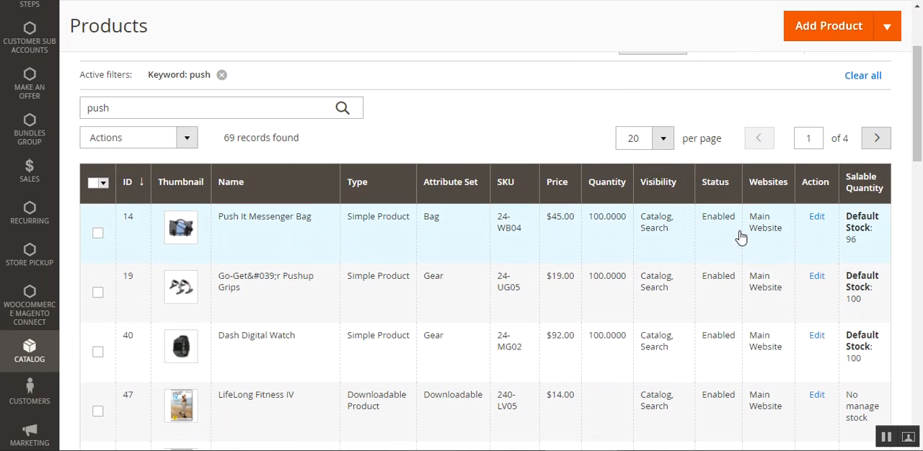
{"action": "left_click", "coordinate": [818, 219]}
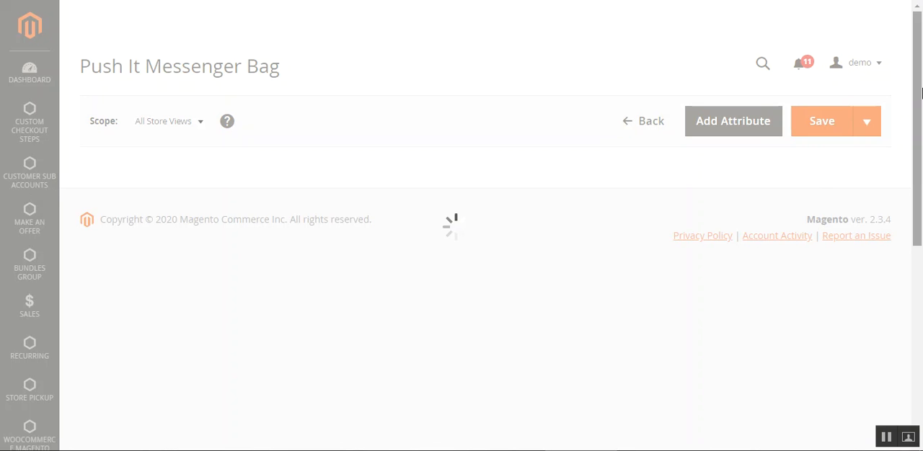
Set Allow Offer On Product to Yes for the Push It Messenger Bag and save the product
{"action": "left_click_drag", "start_coordinate": [921, 93], "coordinate": [921, 148]}
{"action": "scroll", "coordinate": [363, 389], "scroll_direction": "up", "scroll_amount": 4}
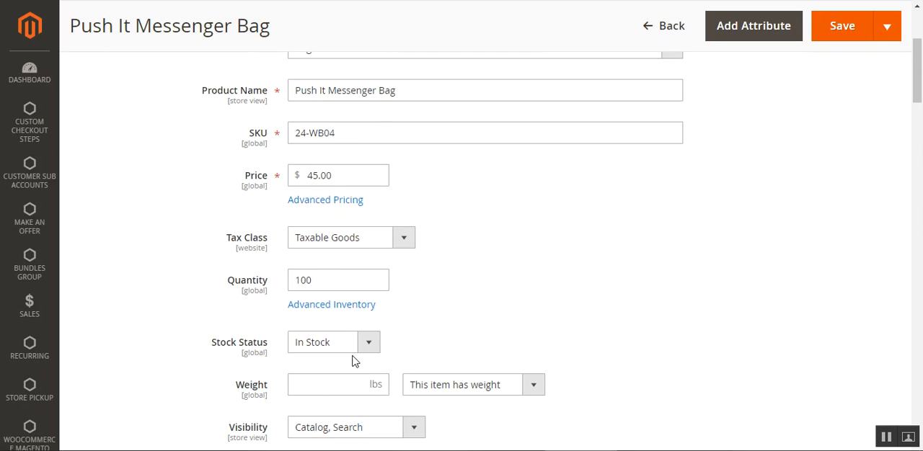
{"action": "scroll", "coordinate": [486, 227], "scroll_direction": "down", "scroll_amount": 3}
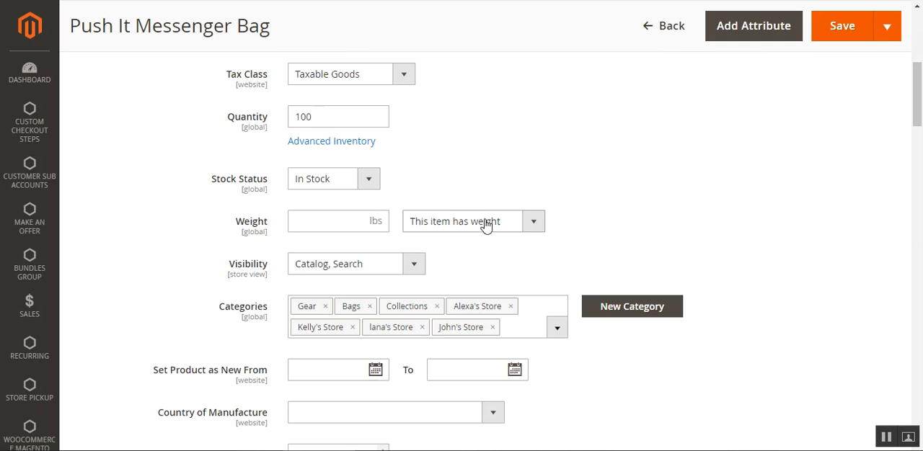
{"action": "scroll", "coordinate": [620, 201], "scroll_direction": "down", "scroll_amount": 8}
{"action": "scroll", "coordinate": [620, 200], "scroll_direction": "down", "scroll_amount": 9}
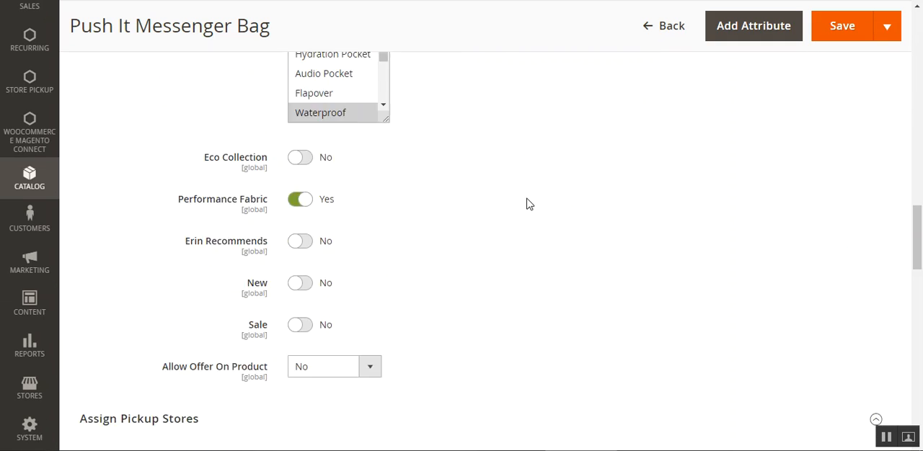
{"action": "left_click_drag", "start_coordinate": [171, 159], "coordinate": [309, 163]}
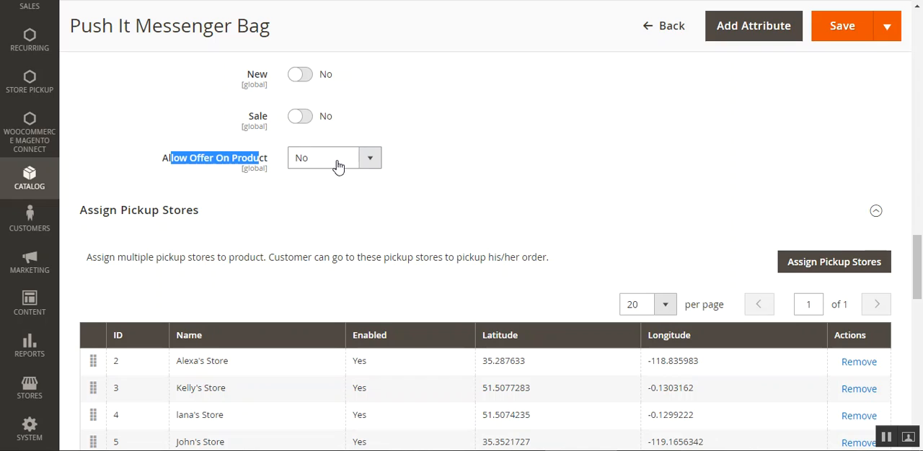
{"action": "left_click", "coordinate": [368, 160]}
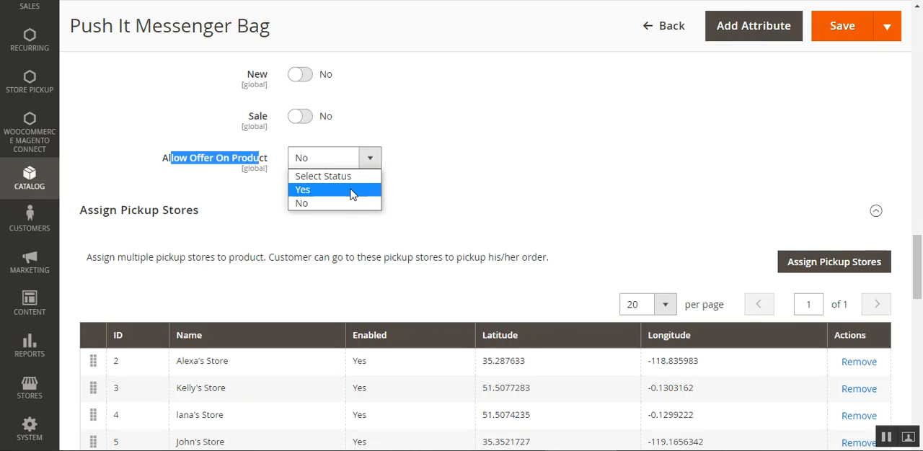
{"action": "left_click", "coordinate": [347, 190]}
{"action": "left_click", "coordinate": [348, 186]}
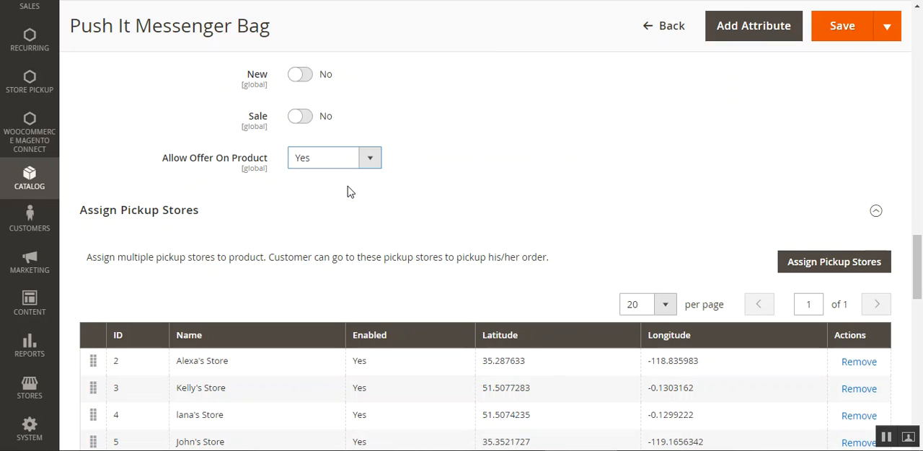
{"action": "left_click", "coordinate": [841, 27]}
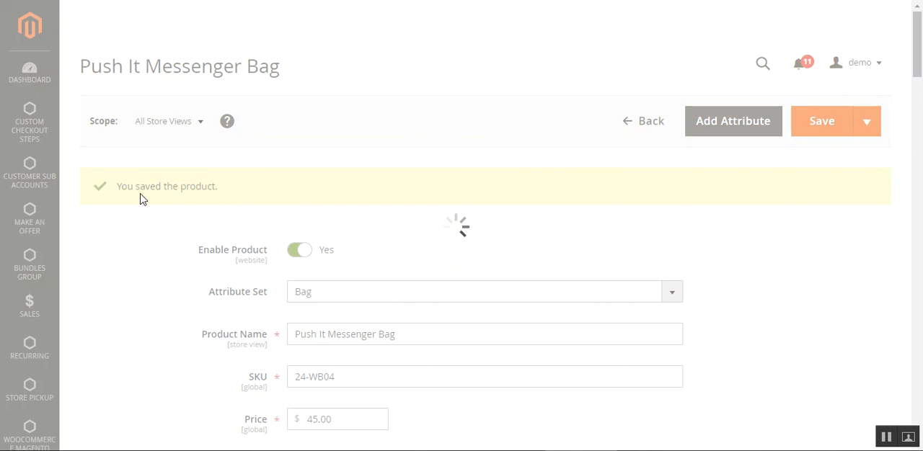
{"action": "left_click_drag", "start_coordinate": [135, 189], "coordinate": [220, 191]}
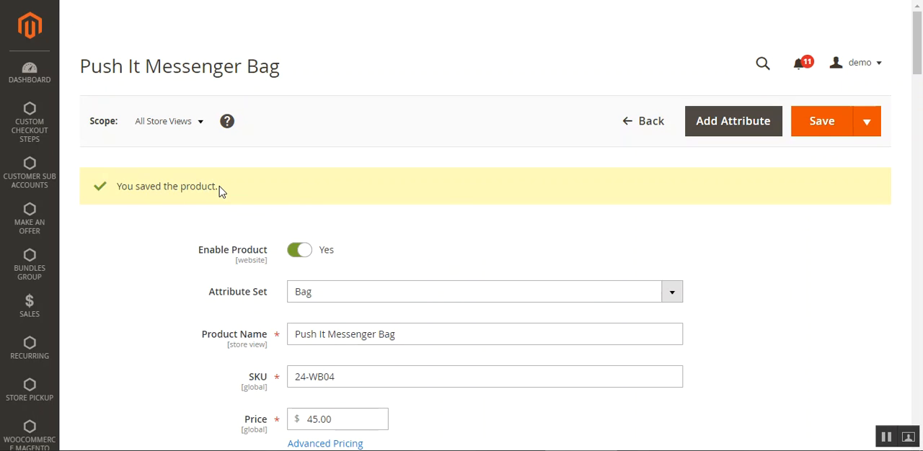
{"action": "left_click_drag", "start_coordinate": [133, 192], "coordinate": [195, 190]}
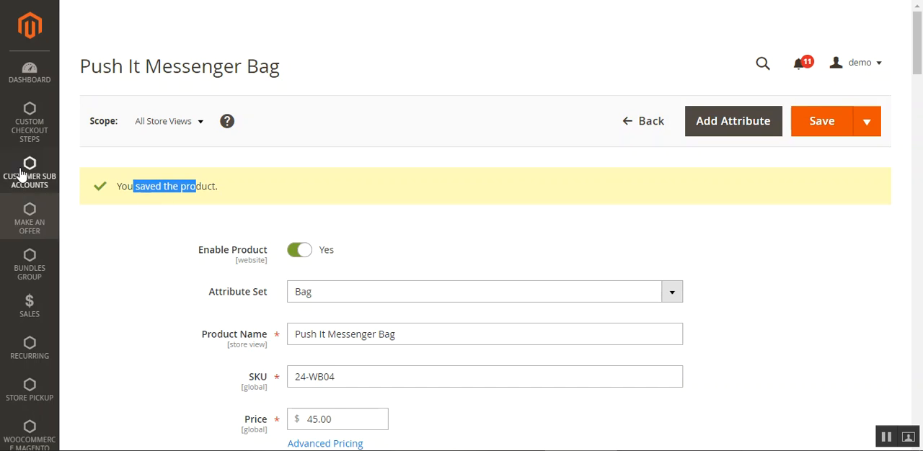
Open the catalog's Categories page in a separate browser tab
{"action": "scroll", "coordinate": [32, 310], "scroll_direction": "down", "scroll_amount": 1}
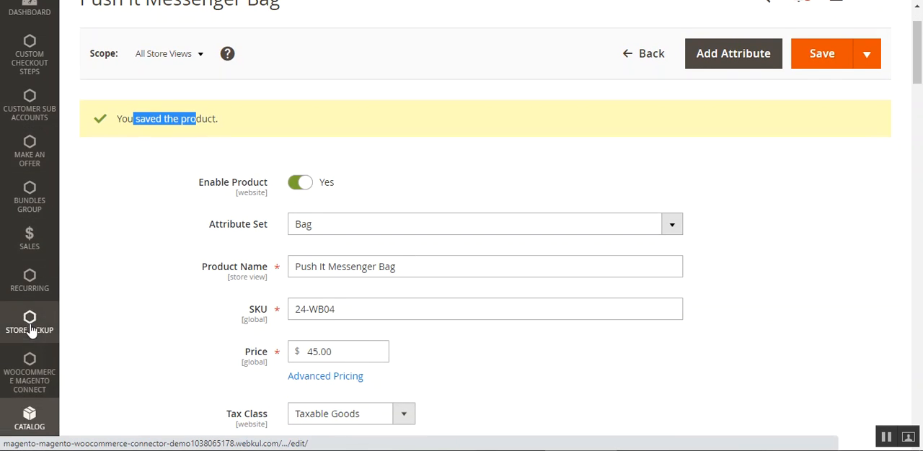
{"action": "scroll", "coordinate": [24, 323], "scroll_direction": "up", "scroll_amount": 1}
{"action": "scroll", "coordinate": [32, 303], "scroll_direction": "down", "scroll_amount": 2}
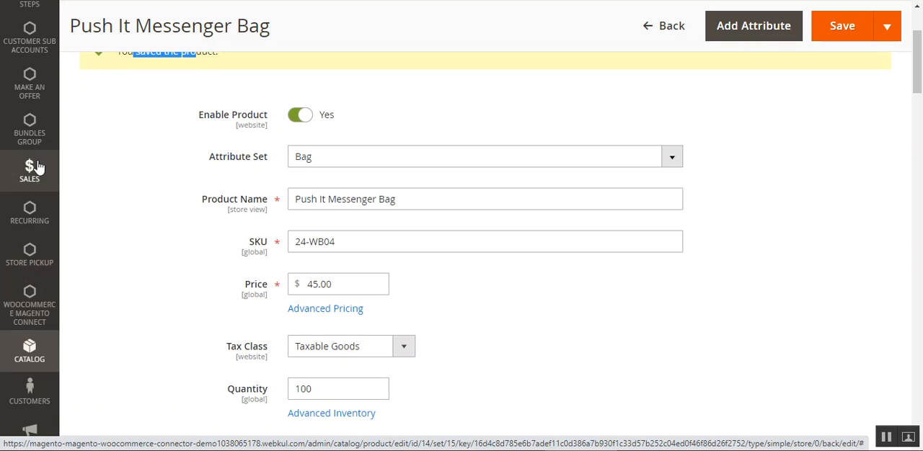
{"action": "left_click", "coordinate": [45, 356]}
{"action": "right_click", "coordinate": [124, 110]}
{"action": "left_click", "coordinate": [165, 118]}
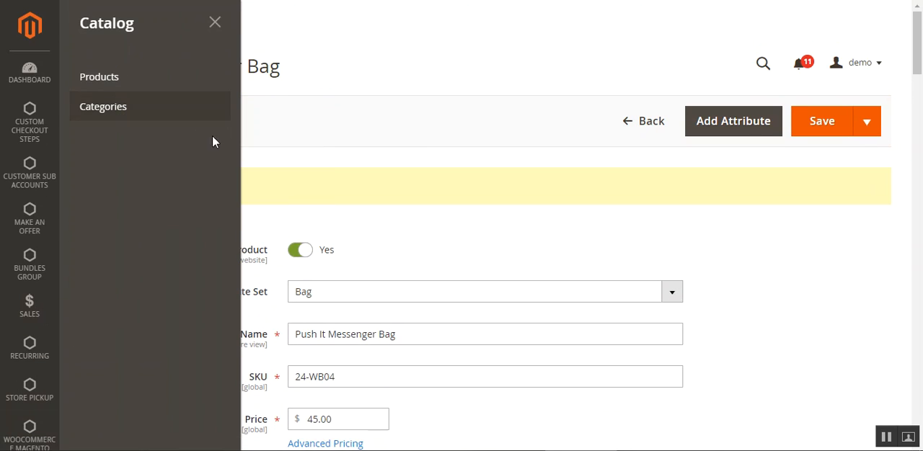
{"action": "left_click", "coordinate": [465, 117]}
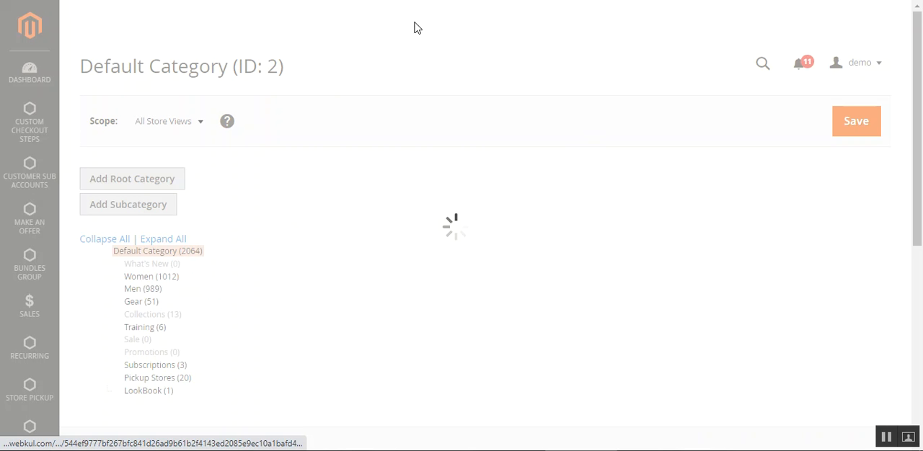
Set Allow Offer On Category to Yes for the Tops category under Women and save the category
{"action": "left_click", "coordinate": [152, 277]}
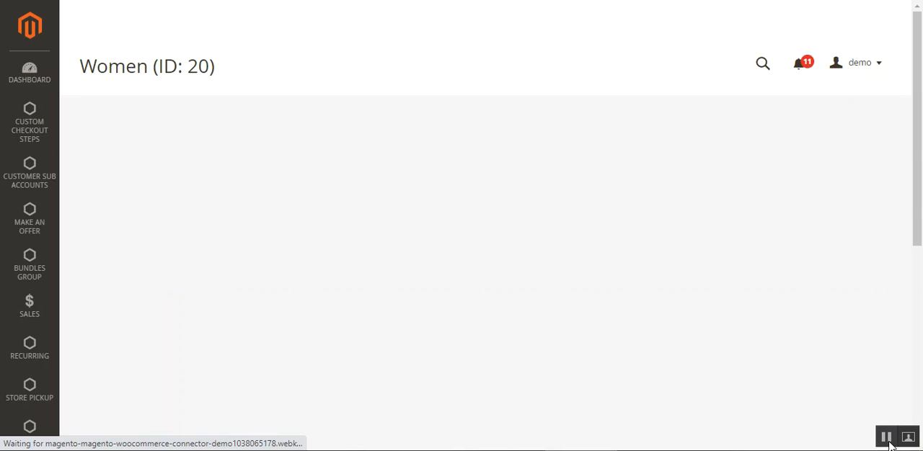
{"action": "left_click", "coordinate": [149, 289]}
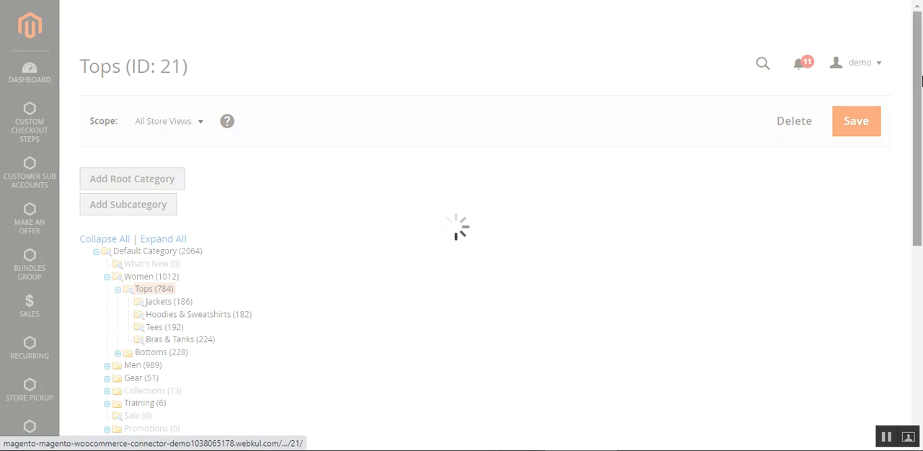
{"action": "left_click_drag", "start_coordinate": [920, 81], "coordinate": [916, 114]}
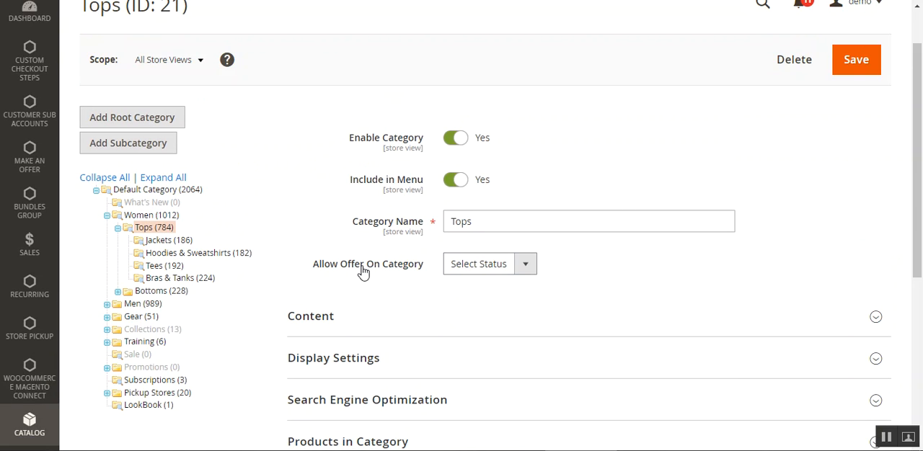
{"action": "left_click", "coordinate": [490, 274]}
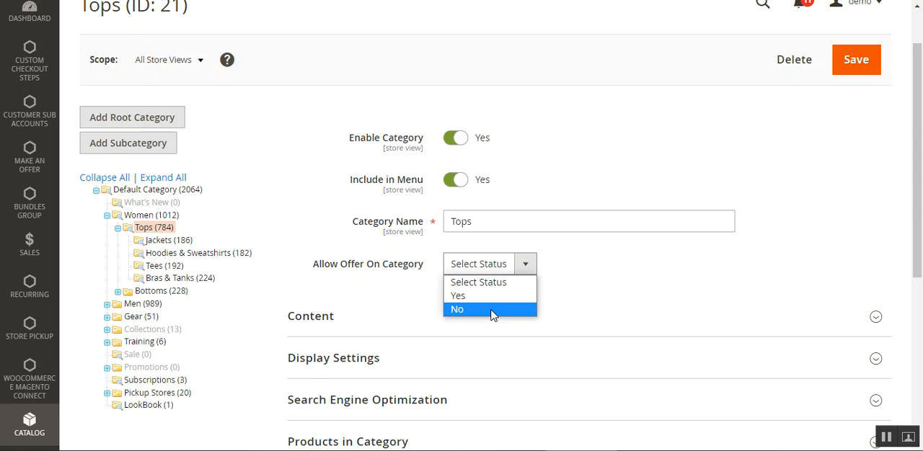
{"action": "left_click", "coordinate": [498, 295]}
{"action": "left_click", "coordinate": [856, 64]}
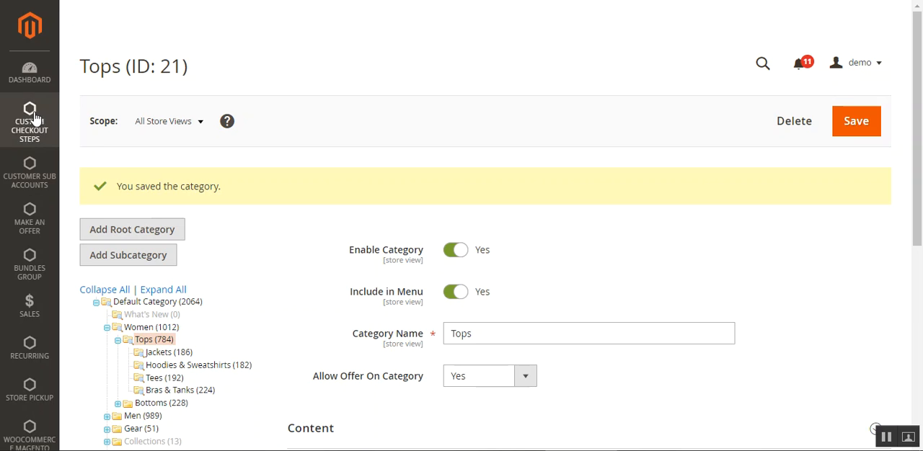
Go to the Make An Offer module's Manage Offers list, open the offer with ID 3 and show the available bulk actions
{"action": "left_click", "coordinate": [29, 220]}
{"action": "left_click", "coordinate": [119, 77]}
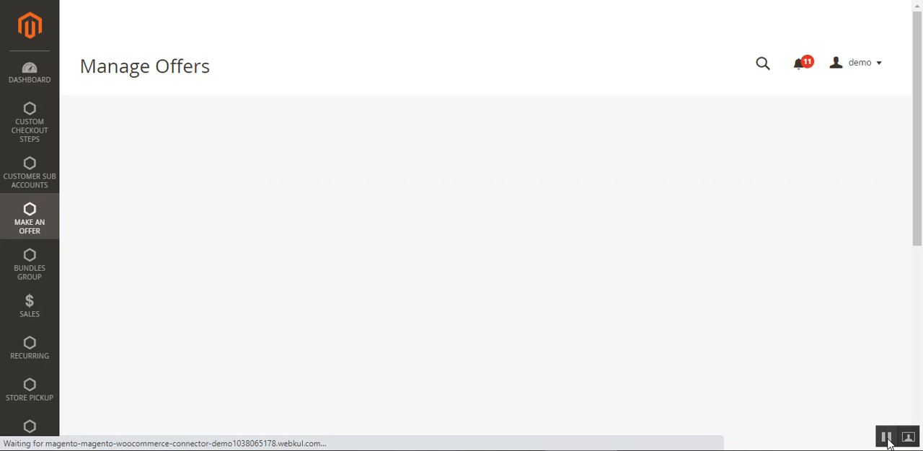
{"action": "left_click_drag", "start_coordinate": [920, 132], "coordinate": [922, 142]}
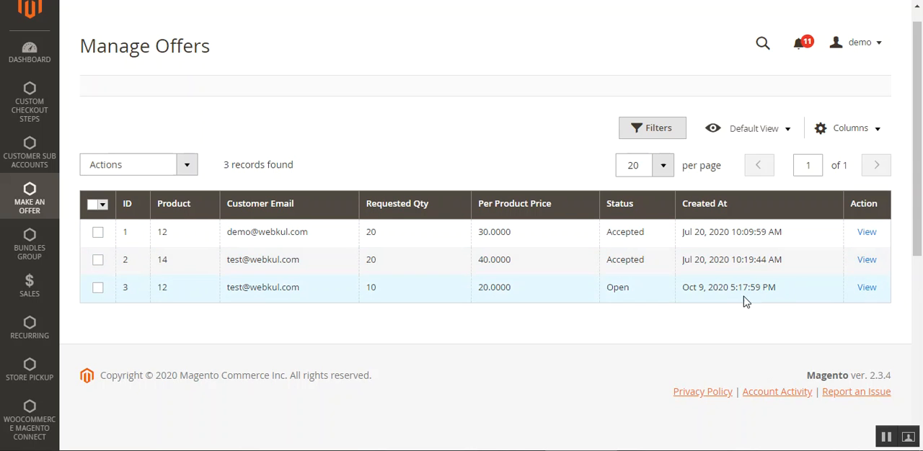
{"action": "left_click", "coordinate": [867, 288]}
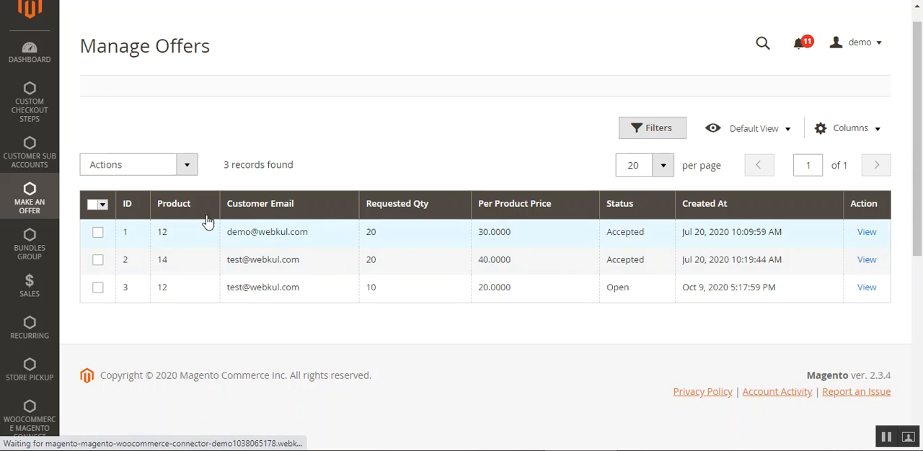
{"action": "left_click", "coordinate": [188, 165]}
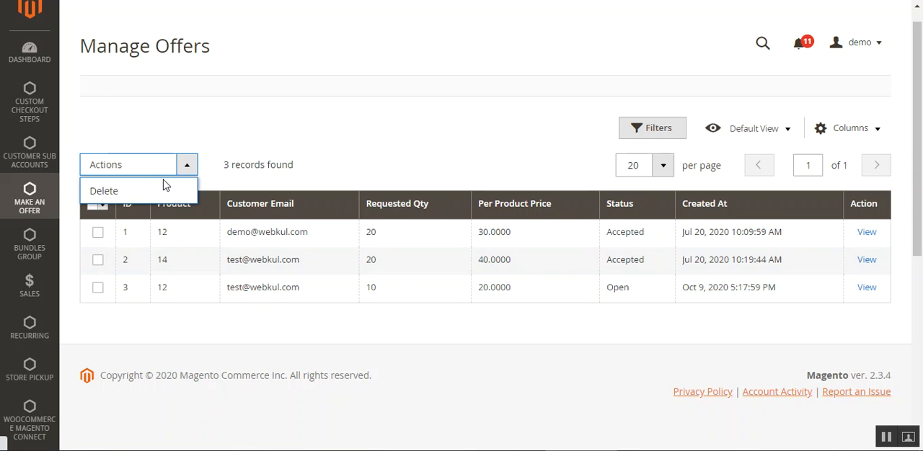
Review the requested offer's status, product, quantity, price per product and customer message on the Requested Offer Details page
{"action": "scroll", "coordinate": [921, 157], "scroll_direction": "down", "scroll_amount": 1}
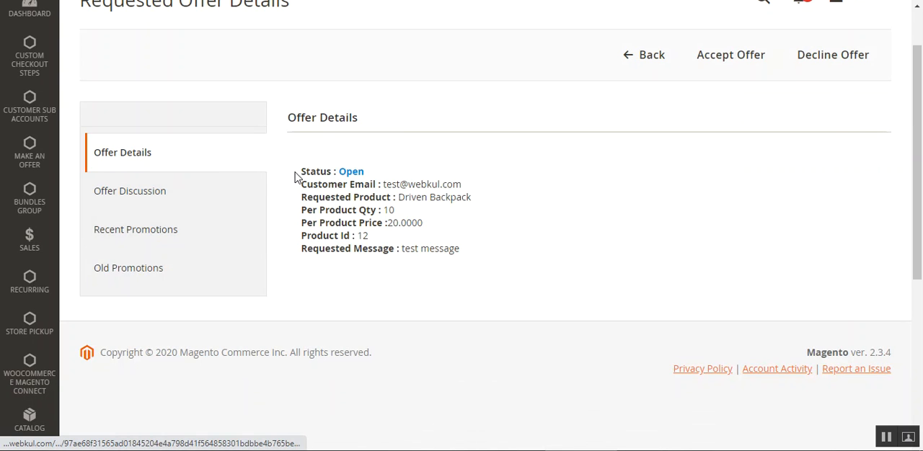
{"action": "scroll", "coordinate": [317, 137], "scroll_direction": "up", "scroll_amount": 1}
{"action": "left_click_drag", "start_coordinate": [101, 66], "coordinate": [276, 67]}
{"action": "left_click_drag", "start_coordinate": [922, 144], "coordinate": [909, 160]}
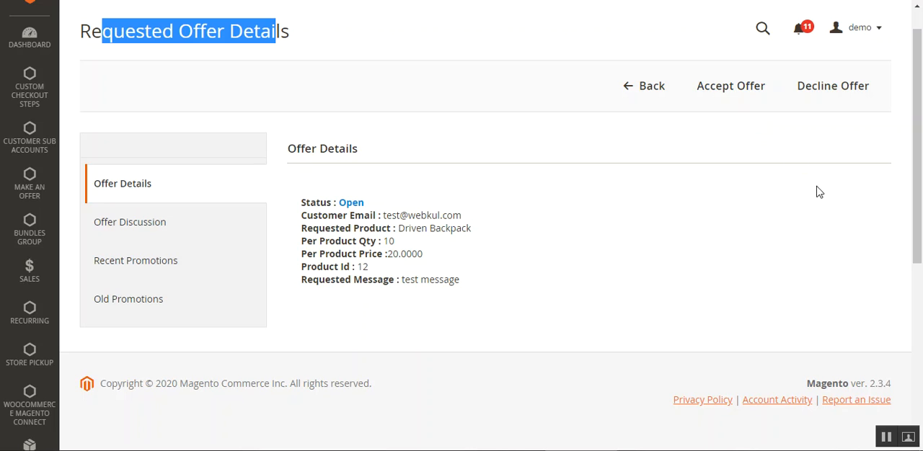
{"action": "scroll", "coordinate": [916, 144], "scroll_direction": "down", "scroll_amount": 1}
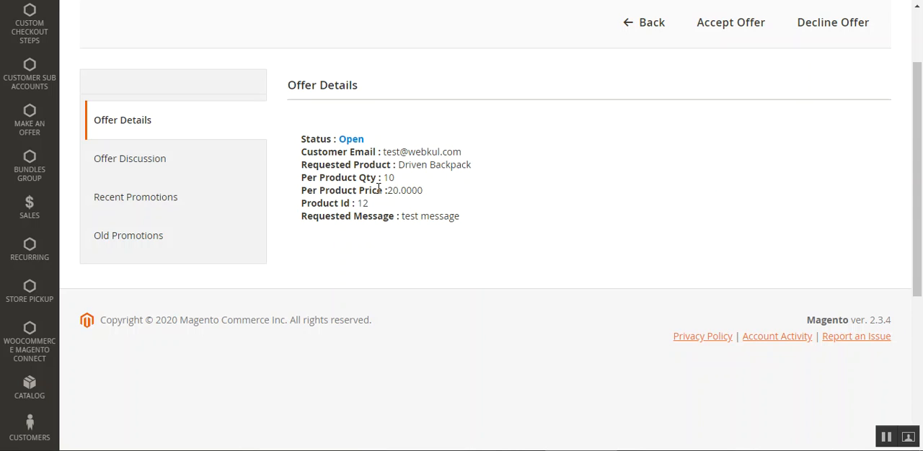
{"action": "left_click_drag", "start_coordinate": [385, 180], "coordinate": [429, 196]}
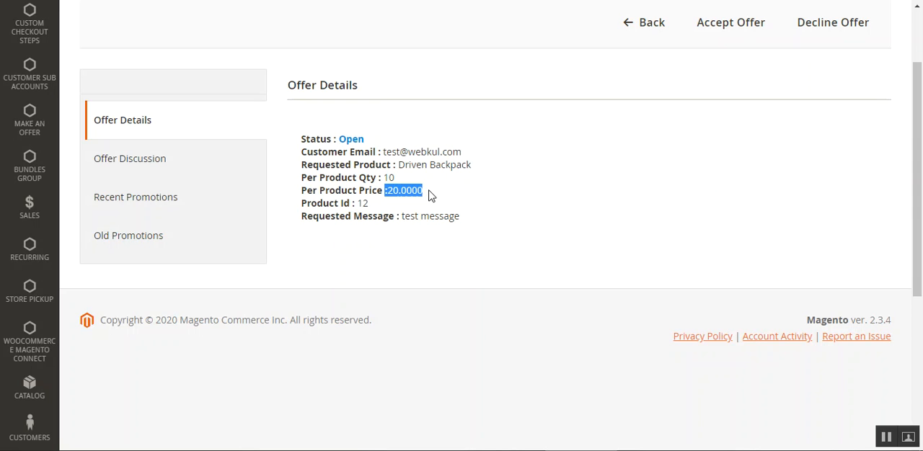
{"action": "left_click", "coordinate": [430, 193]}
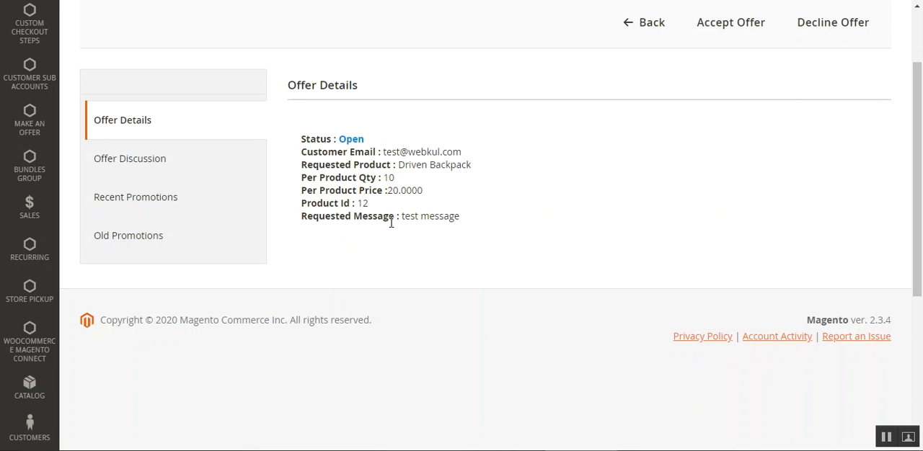
Go over the full Offer Details block again, highlighting the lines from the per product price to the requested message
{"action": "left_click_drag", "start_coordinate": [401, 220], "coordinate": [302, 139]}
{"action": "left_click", "coordinate": [495, 223]}
{"action": "left_click", "coordinate": [546, 152]}
{"action": "left_click_drag", "start_coordinate": [386, 189], "coordinate": [457, 214]}
{"action": "left_click", "coordinate": [461, 221]}
Look through the open offer's Offer Discussion, Recent Promotions and Old Promotions sections before accepting it
{"action": "left_click", "coordinate": [186, 167]}
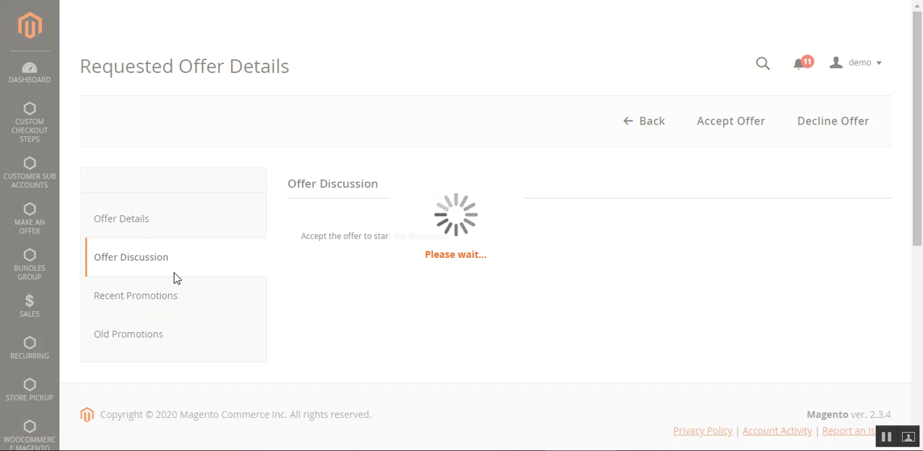
{"action": "scroll", "coordinate": [318, 250], "scroll_direction": "down", "scroll_amount": 2}
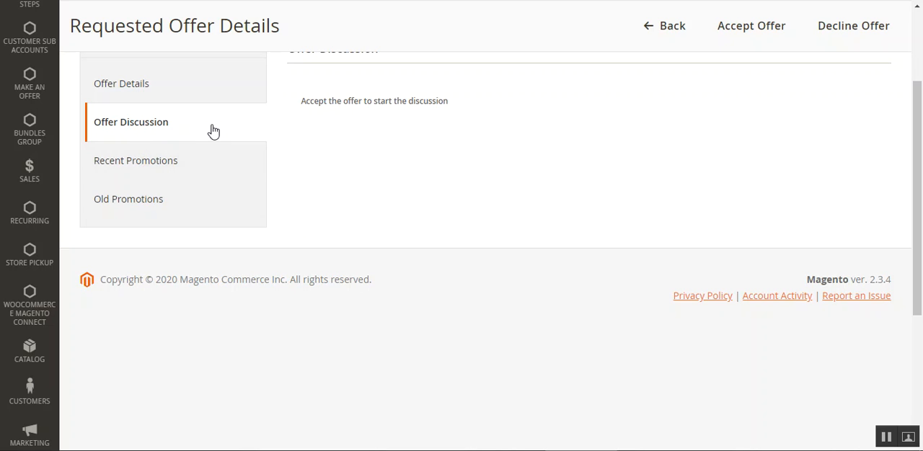
{"action": "scroll", "coordinate": [256, 187], "scroll_direction": "up", "scroll_amount": 1}
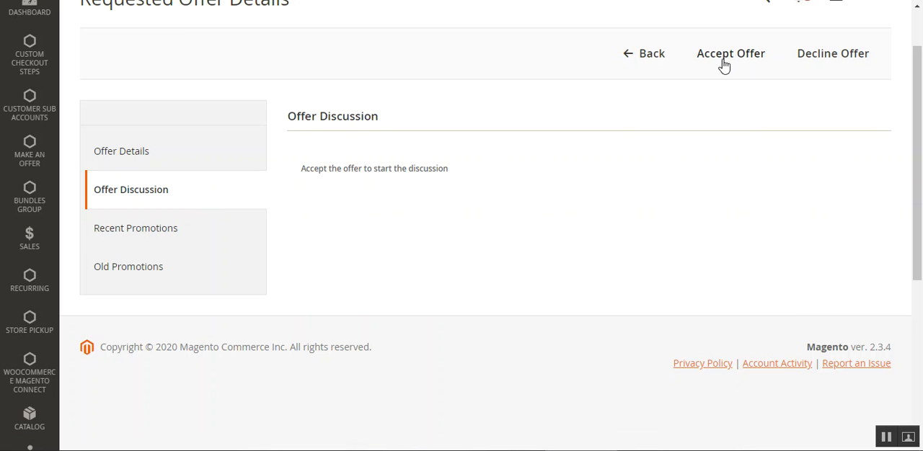
{"action": "left_click", "coordinate": [160, 235]}
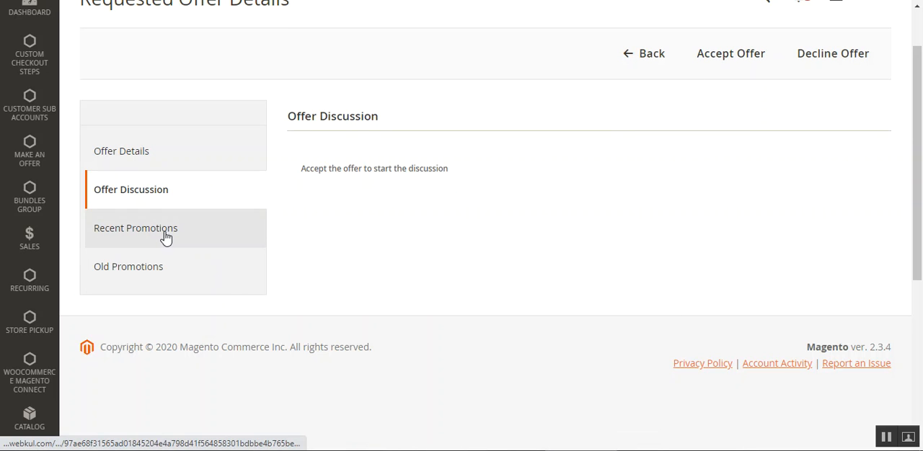
{"action": "scroll", "coordinate": [238, 274], "scroll_direction": "down", "scroll_amount": 2}
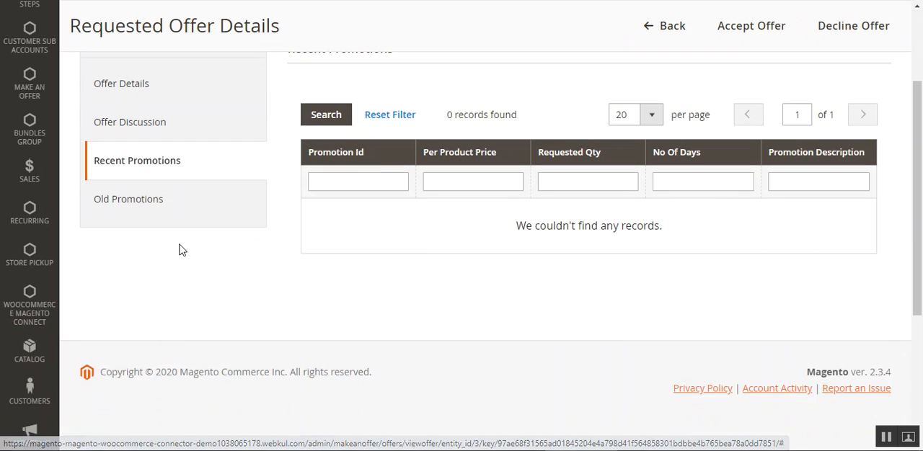
{"action": "left_click", "coordinate": [137, 206]}
{"action": "left_click", "coordinate": [142, 230]}
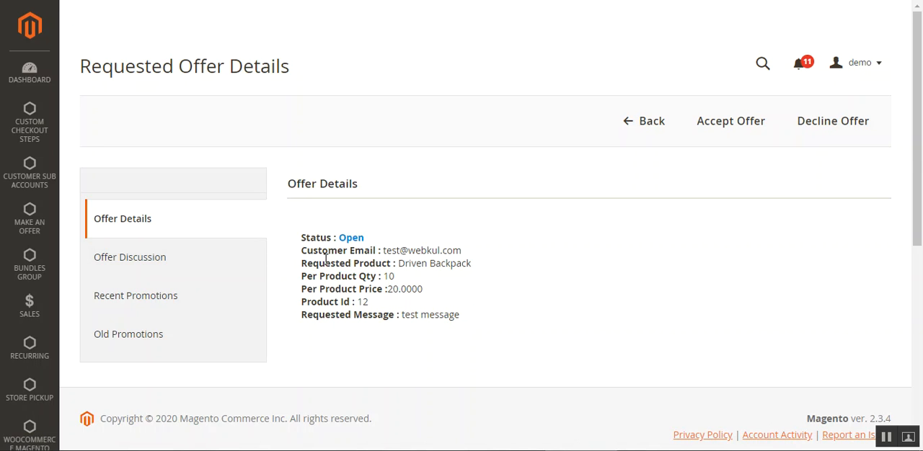
Start accepting the requested offer and review the Driven Backpack's product information in the Create Promotion form
{"action": "left_click", "coordinate": [725, 122]}
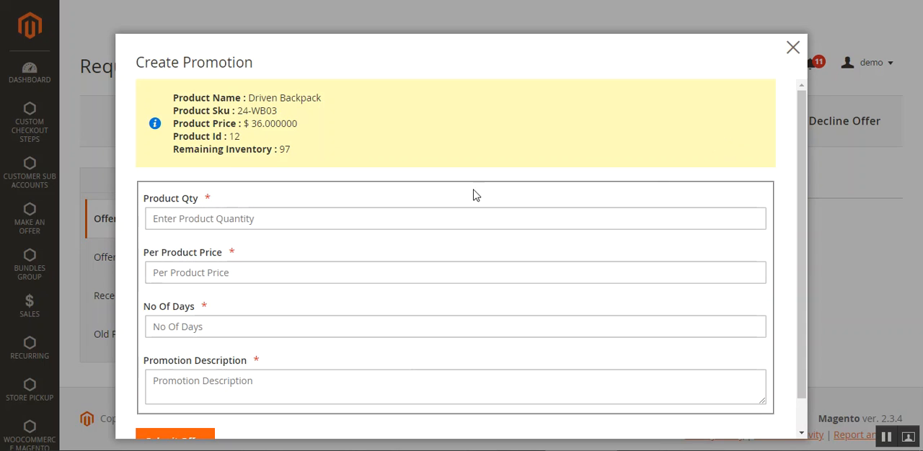
{"action": "left_click_drag", "start_coordinate": [212, 101], "coordinate": [293, 156]}
{"action": "left_click", "coordinate": [221, 80]}
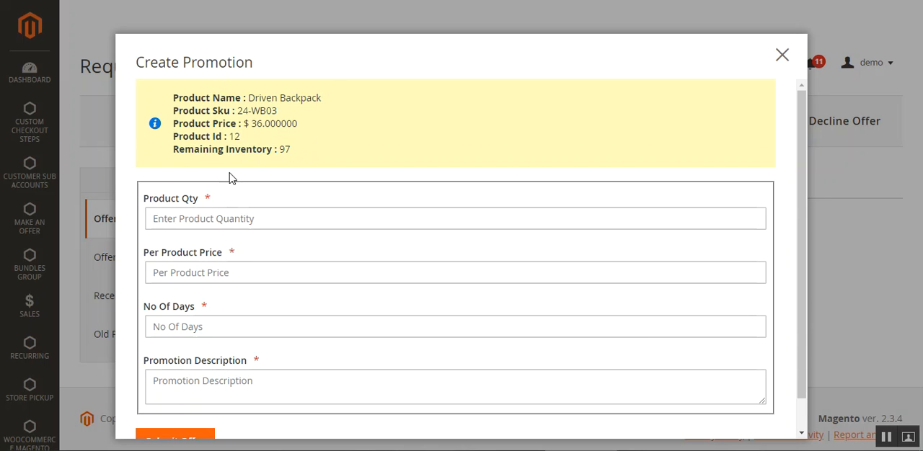
{"action": "scroll", "coordinate": [806, 187], "scroll_direction": "down", "scroll_amount": 2}
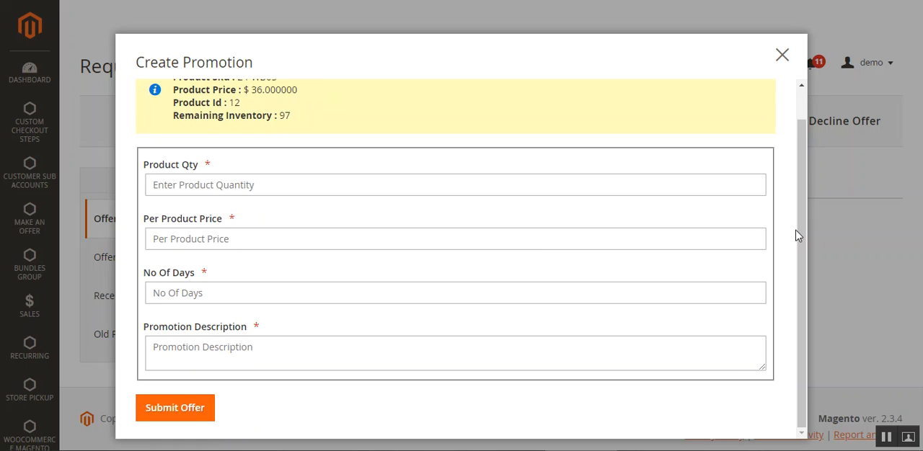
Create the promotion with product quantity 9, per product price 28, 8 days and description "test admin test", and submit the offer
{"action": "left_click", "coordinate": [197, 186]}
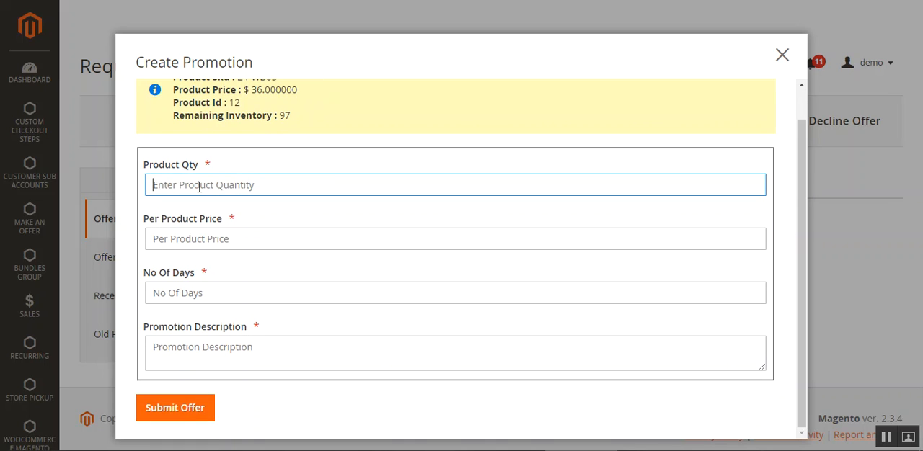
{"action": "type", "text": "9"}
{"action": "left_click", "coordinate": [194, 243]}
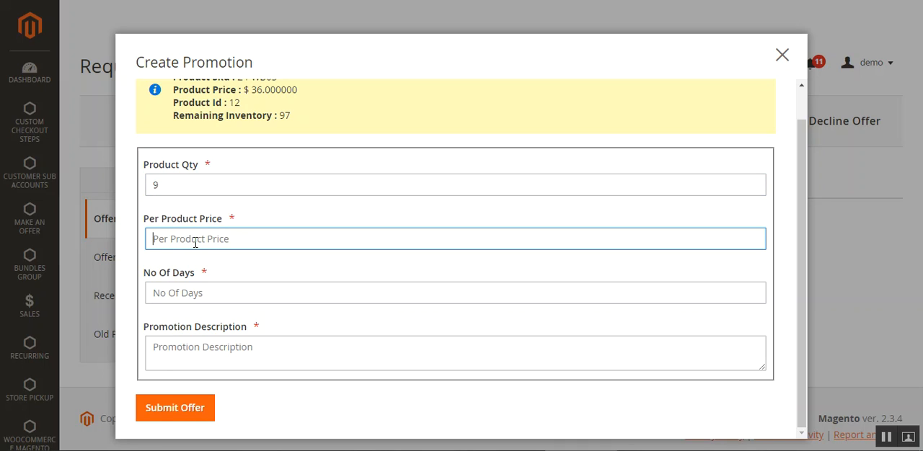
{"action": "type", "text": "28"}
{"action": "left_click", "coordinate": [234, 291]}
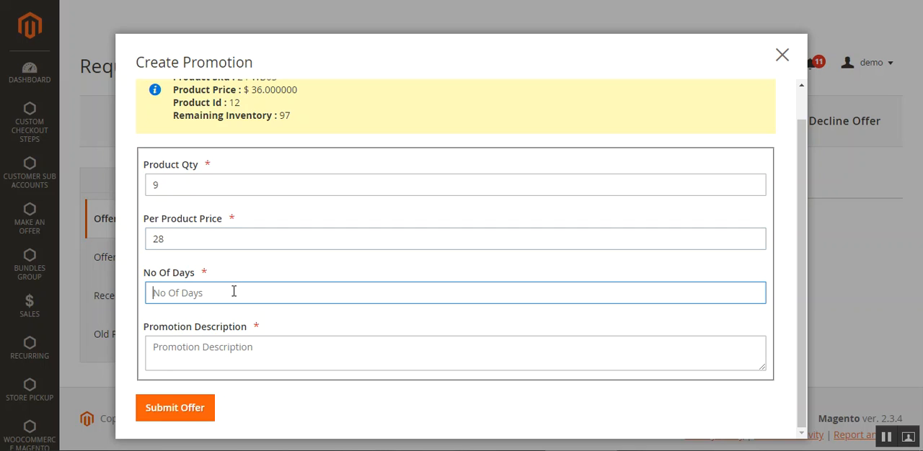
{"action": "type", "text": "8"}
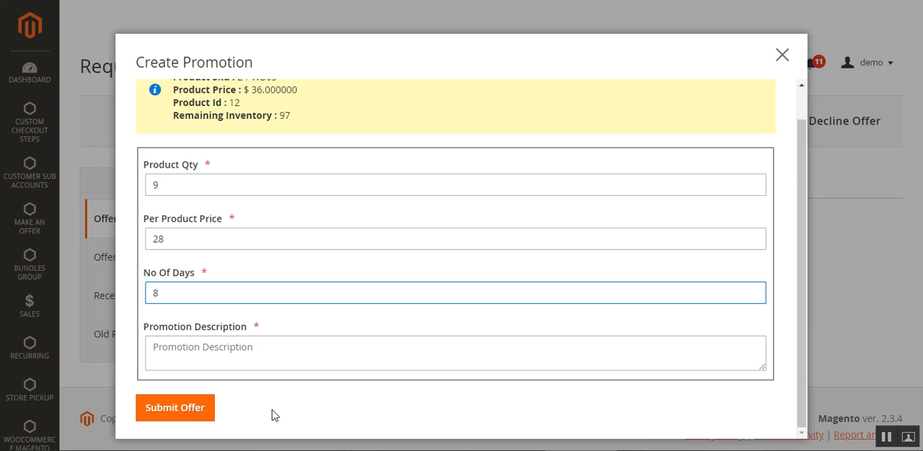
{"action": "left_click", "coordinate": [216, 369]}
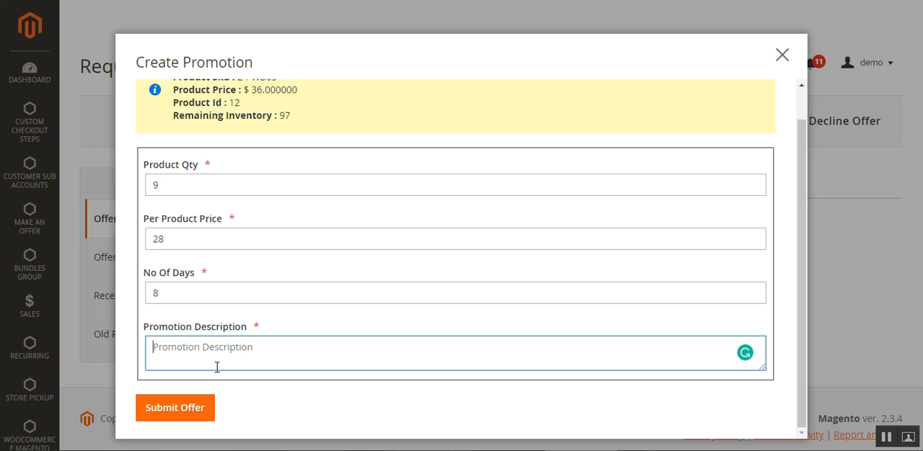
{"action": "type", "text": "test admi"}
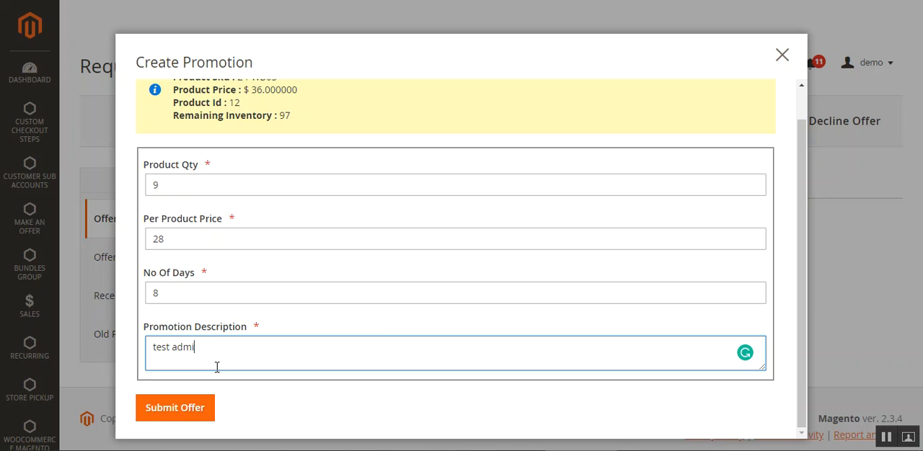
{"action": "left_click", "coordinate": [197, 409]}
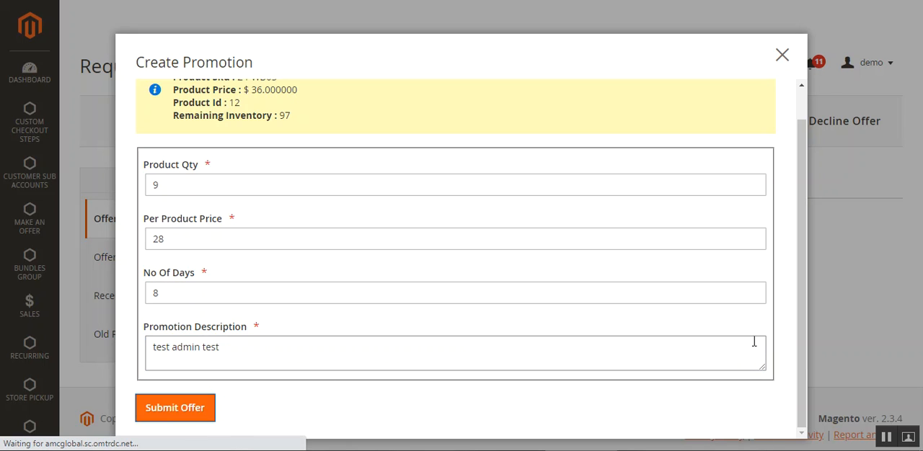
{"action": "scroll", "coordinate": [566, 334], "scroll_direction": "up", "scroll_amount": 1}
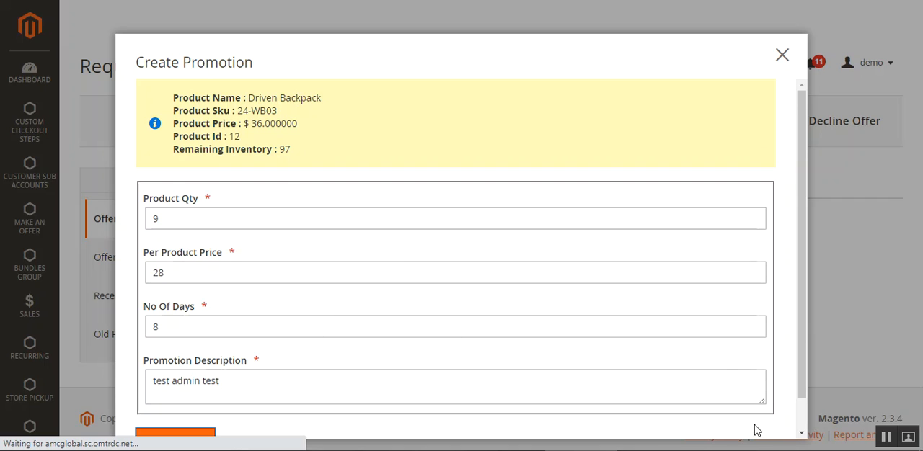
{"action": "scroll", "coordinate": [442, 358], "scroll_direction": "down", "scroll_amount": 1}
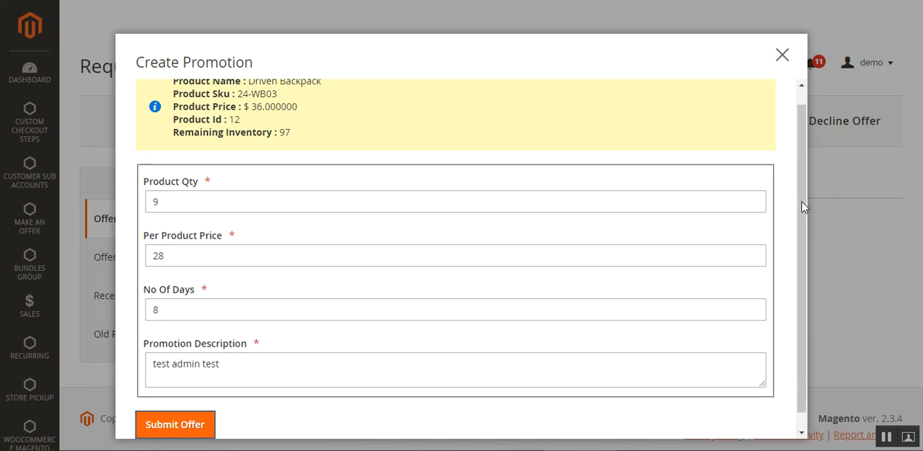
{"action": "left_click", "coordinate": [194, 432]}
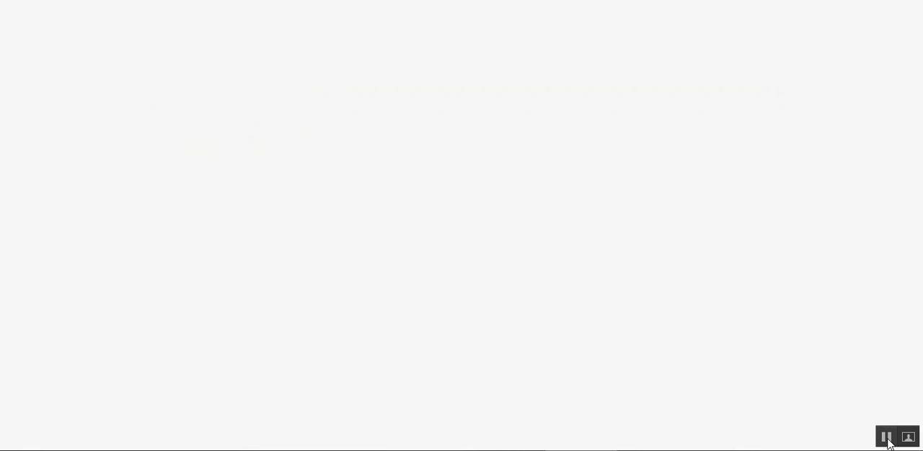
Check the promotion creation message and the accepted offer's status and details
{"action": "left_click_drag", "start_coordinate": [109, 182], "coordinate": [238, 181]}
{"action": "scroll", "coordinate": [394, 235], "scroll_direction": "down", "scroll_amount": 1}
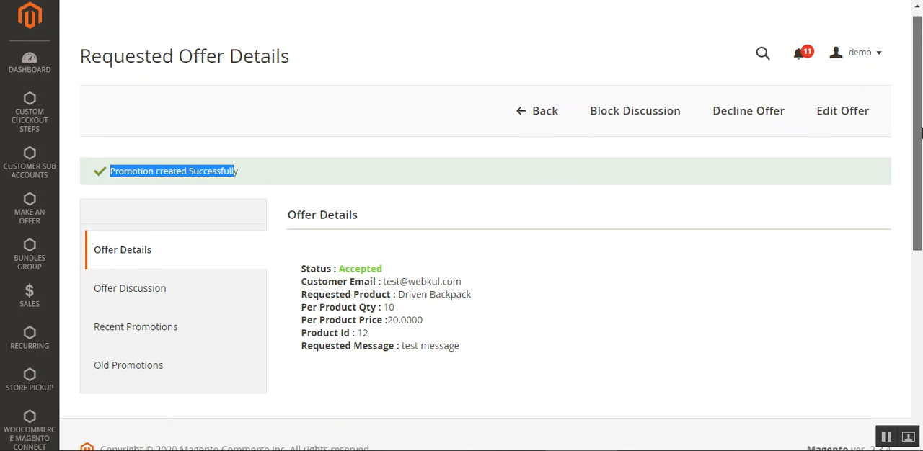
{"action": "left_click_drag", "start_coordinate": [336, 242], "coordinate": [396, 238]}
{"action": "left_click_drag", "start_coordinate": [401, 284], "coordinate": [421, 284]}
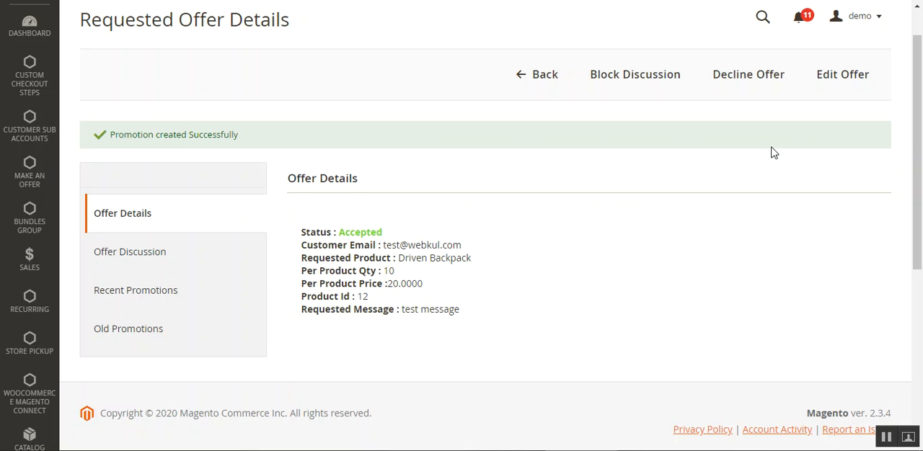
Open the accepted offer's Offer Discussion section and examine its chat history and message field
{"action": "left_click", "coordinate": [158, 254]}
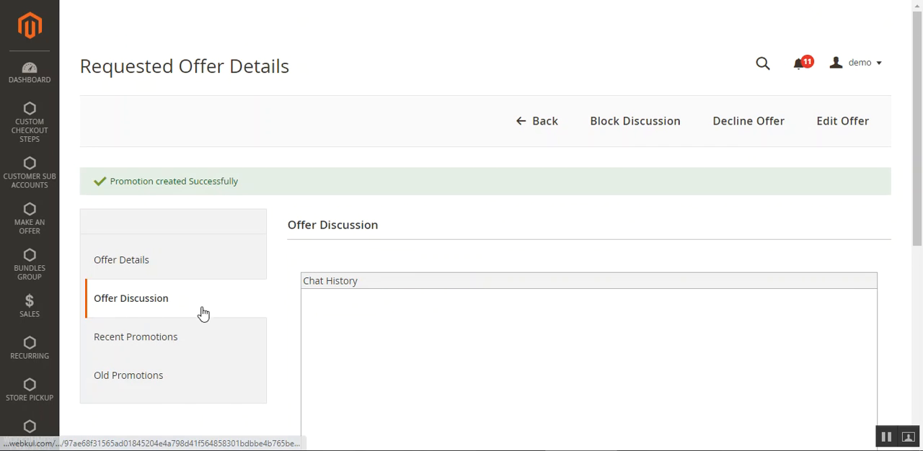
{"action": "left_click_drag", "start_coordinate": [917, 125], "coordinate": [919, 209]}
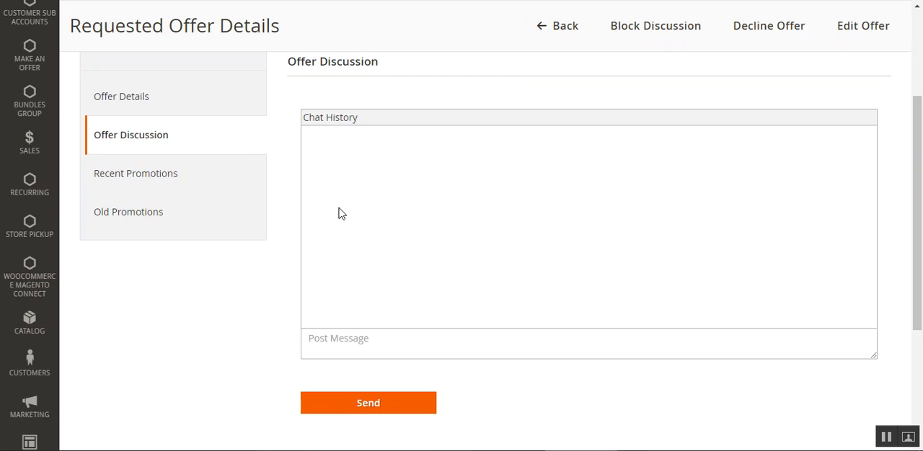
{"action": "left_click", "coordinate": [349, 343]}
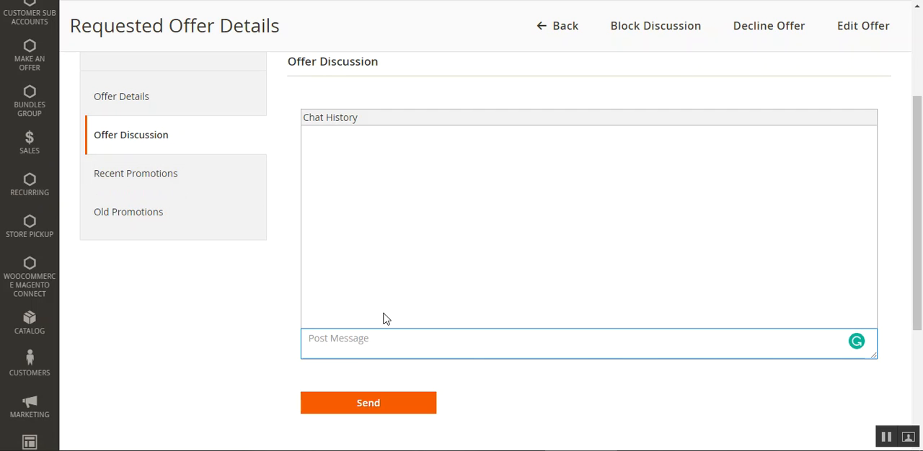
{"action": "scroll", "coordinate": [181, 216], "scroll_direction": "up", "scroll_amount": 1}
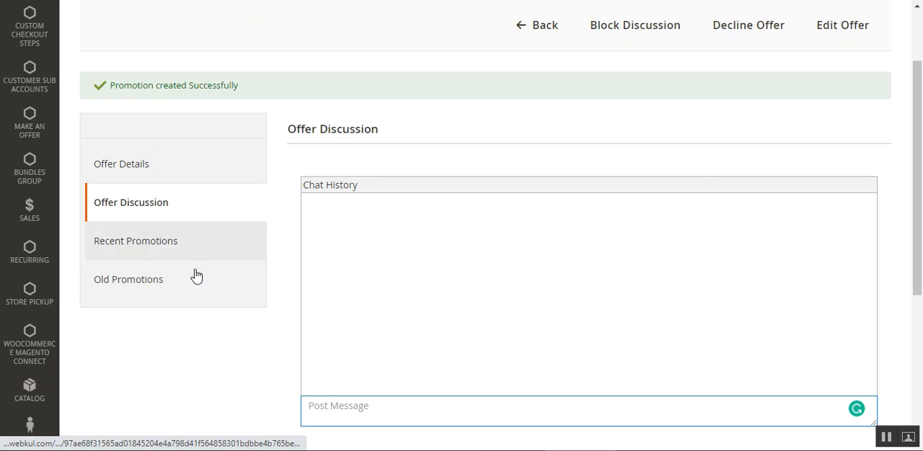
Review the new promotion's per product price, requested quantity, number of days and description under Recent Promotions
{"action": "left_click", "coordinate": [177, 245]}
{"action": "scroll", "coordinate": [180, 310], "scroll_direction": "down", "scroll_amount": 1}
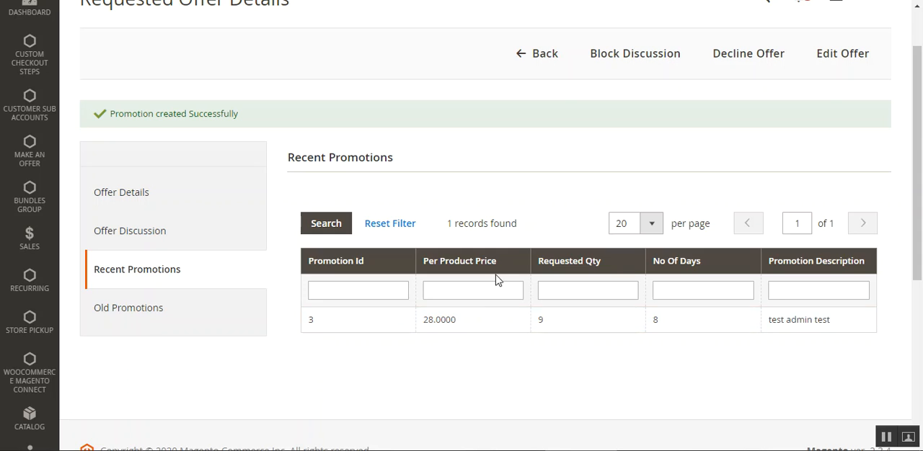
{"action": "left_click_drag", "start_coordinate": [424, 326], "coordinate": [458, 329]}
{"action": "scroll", "coordinate": [519, 333], "scroll_direction": "up", "scroll_amount": 1}
{"action": "left_click_drag", "start_coordinate": [549, 392], "coordinate": [534, 396]}
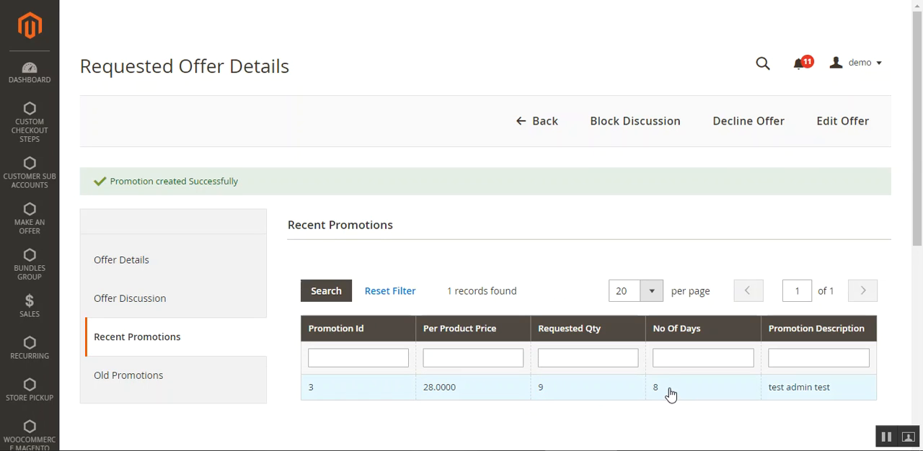
{"action": "left_click_drag", "start_coordinate": [670, 395], "coordinate": [649, 396]}
{"action": "left_click_drag", "start_coordinate": [834, 395], "coordinate": [759, 395]}
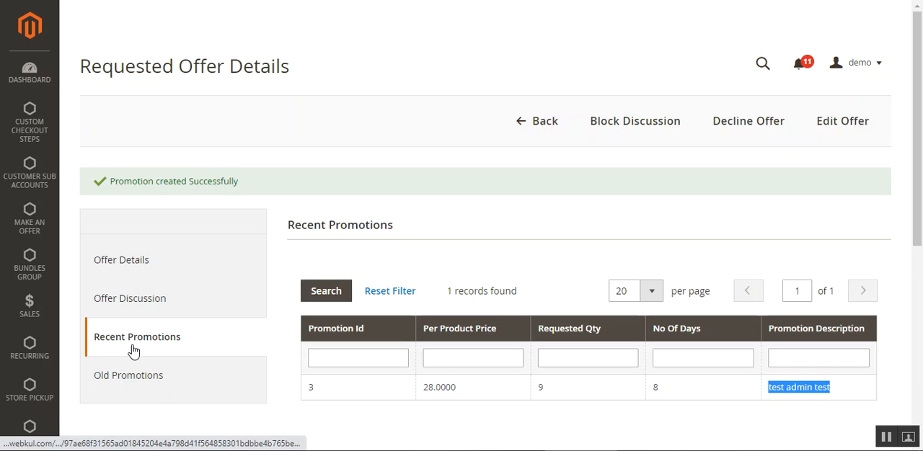
{"action": "left_click", "coordinate": [465, 120]}
Compare the offer's Old Promotions and Recent Promotions lists, and return to the Offer Discussion section
{"action": "scroll", "coordinate": [241, 289], "scroll_direction": "down", "scroll_amount": 2}
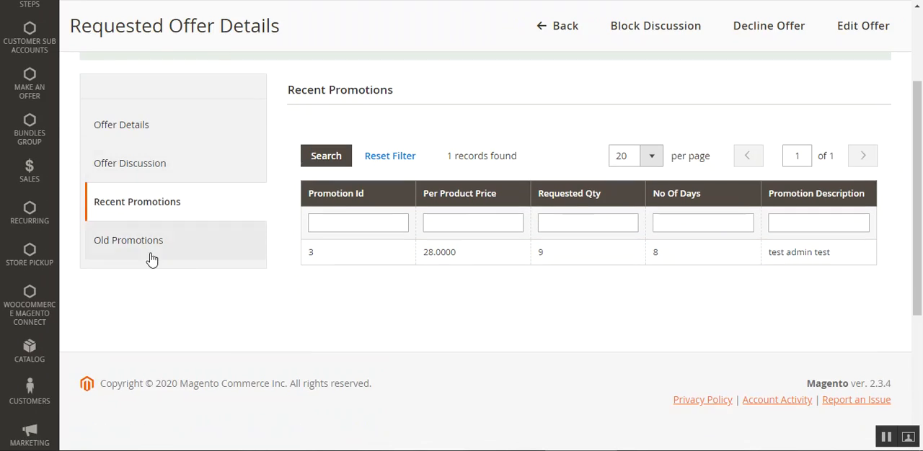
{"action": "left_click", "coordinate": [149, 257]}
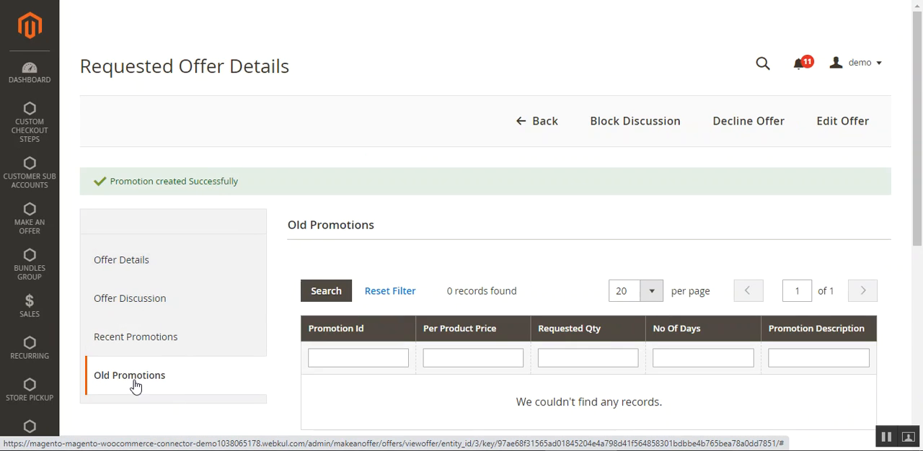
{"action": "left_click", "coordinate": [149, 339]}
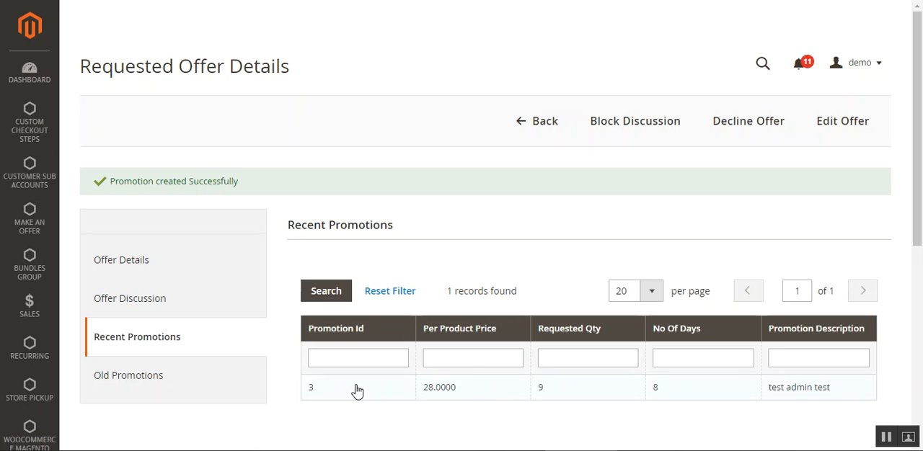
{"action": "left_click", "coordinate": [134, 384]}
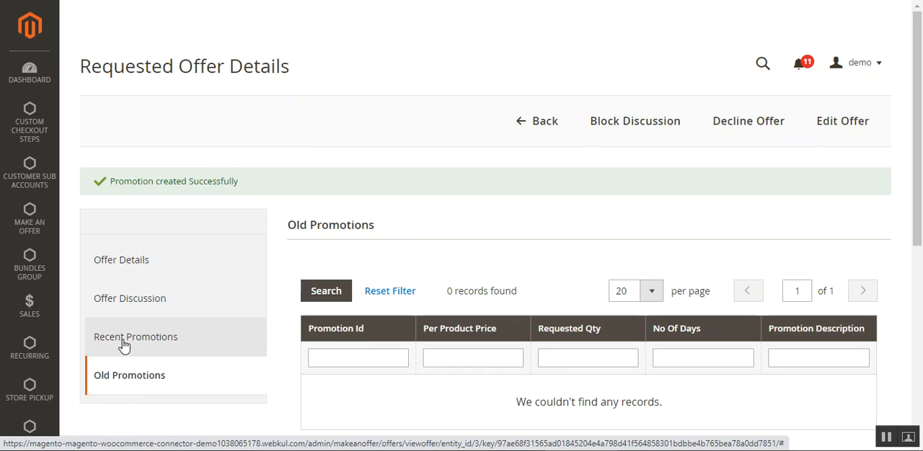
{"action": "left_click", "coordinate": [126, 343]}
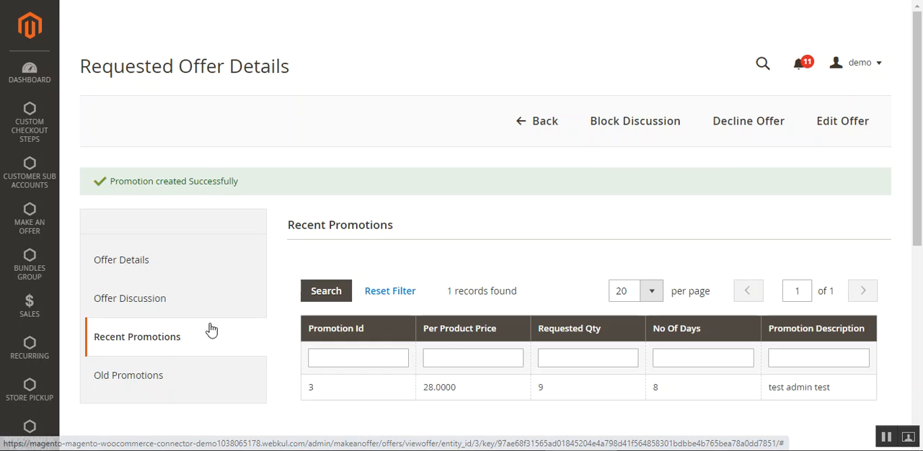
{"action": "left_click", "coordinate": [168, 317]}
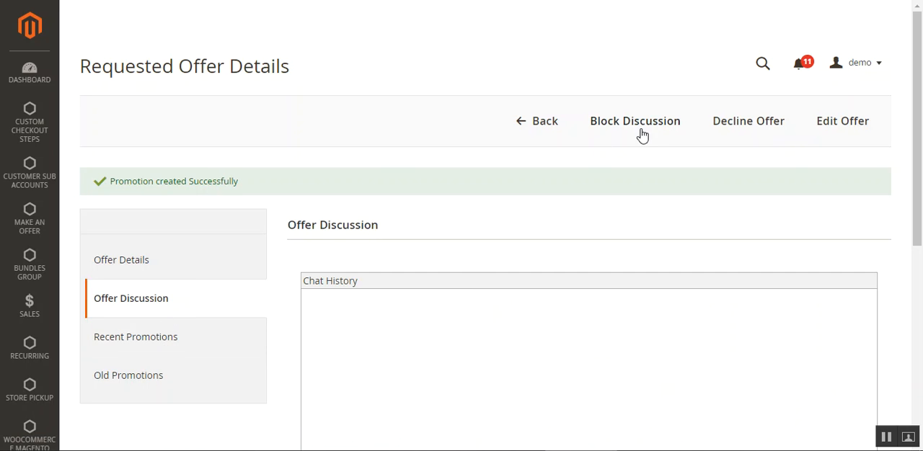
{"action": "left_click_drag", "start_coordinate": [917, 155], "coordinate": [917, 177]}
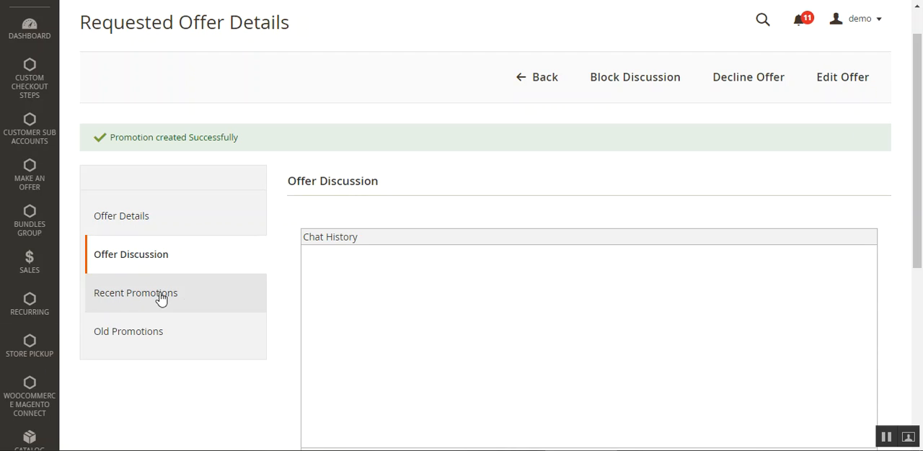
Review the offer's Recent Promotions list and return to its Offer Discussion section
{"action": "left_click", "coordinate": [131, 307]}
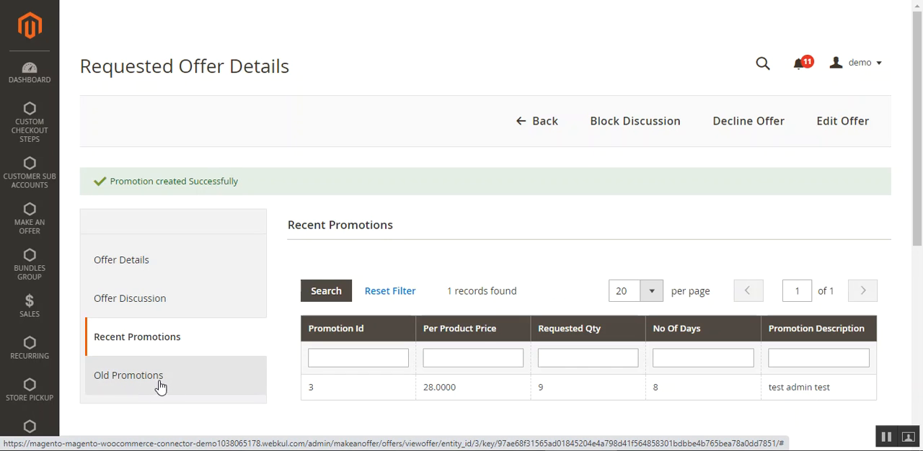
{"action": "scroll", "coordinate": [641, 220], "scroll_direction": "down", "scroll_amount": 2}
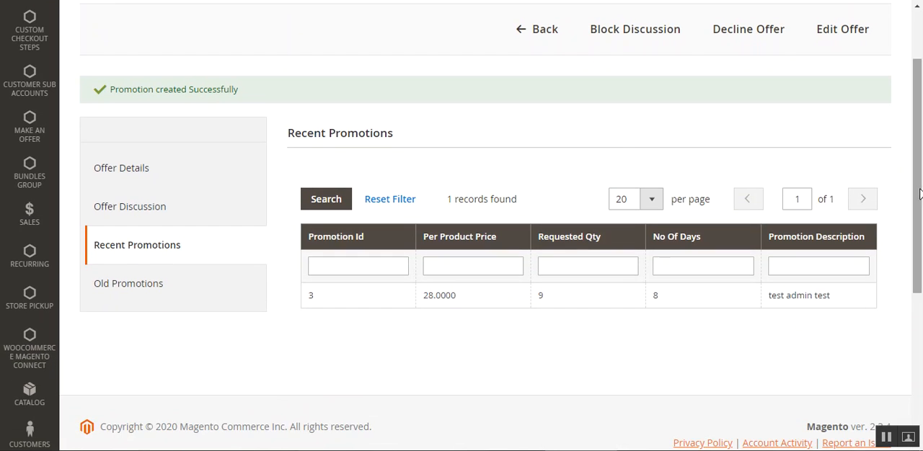
{"action": "left_click", "coordinate": [159, 210]}
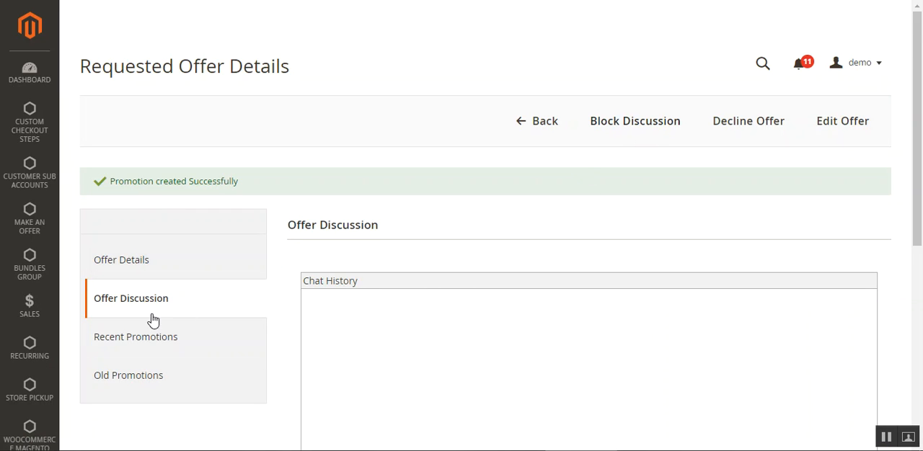
Block the discussion with the customer for this offer and check the Offer Discussion section
{"action": "scroll", "coordinate": [120, 236], "scroll_direction": "down", "scroll_amount": 1}
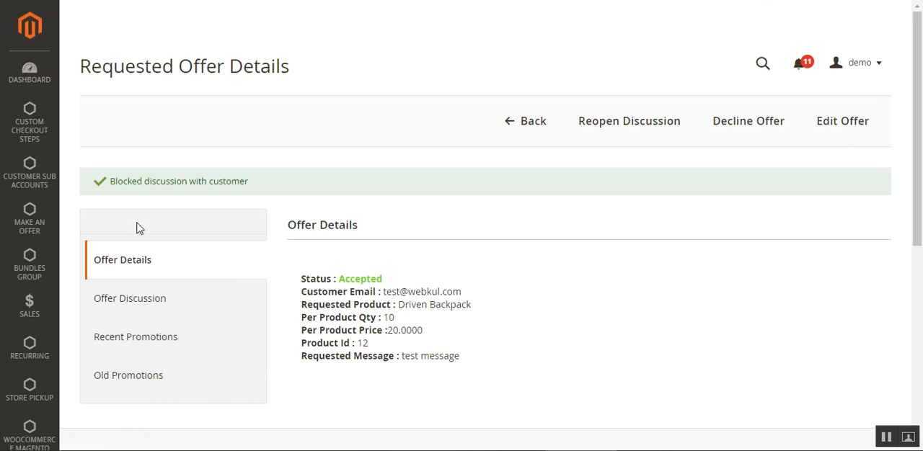
{"action": "left_click_drag", "start_coordinate": [132, 186], "coordinate": [236, 185]}
{"action": "left_click", "coordinate": [259, 188]}
{"action": "left_click", "coordinate": [156, 306]}
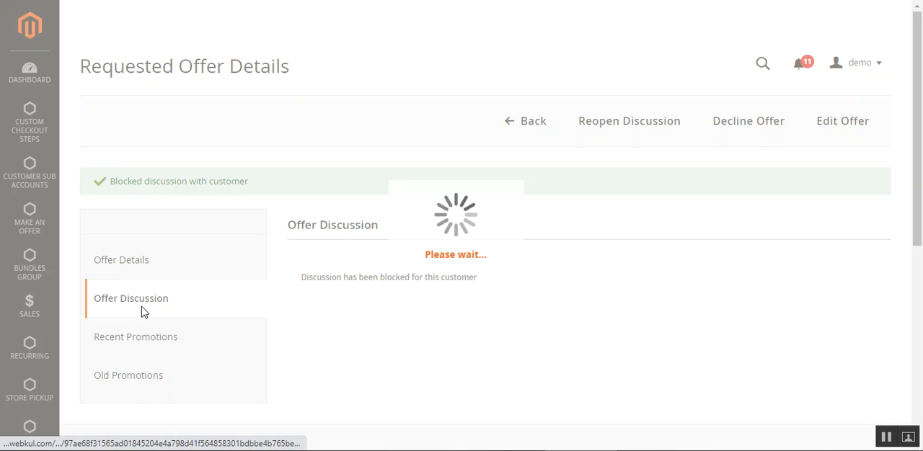
{"action": "left_click_drag", "start_coordinate": [309, 278], "coordinate": [476, 280]}
{"action": "left_click", "coordinate": [359, 301]}
{"action": "left_click", "coordinate": [476, 280]}
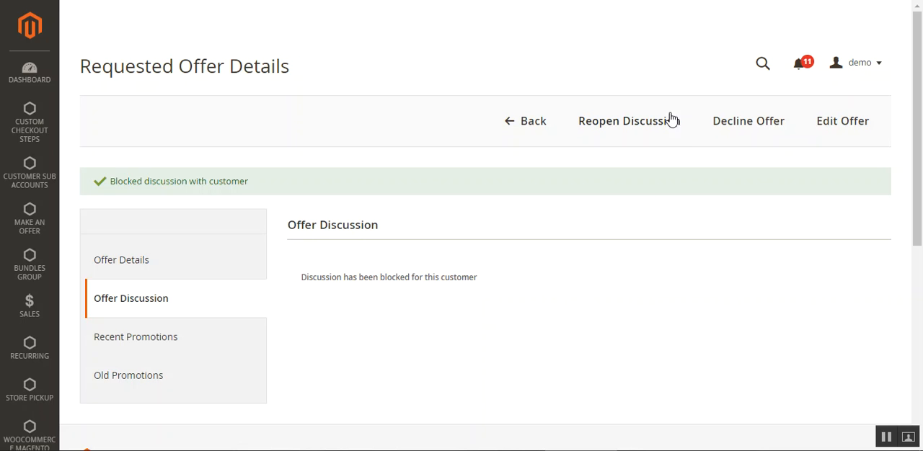
Reopen the discussion with the customer and display the Offer Discussion section again
{"action": "left_click", "coordinate": [627, 130]}
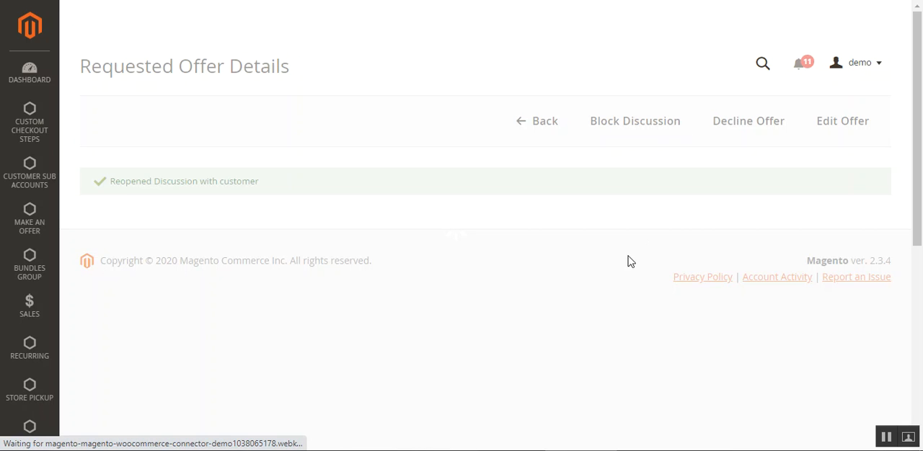
{"action": "scroll", "coordinate": [222, 239], "scroll_direction": "down", "scroll_amount": 1}
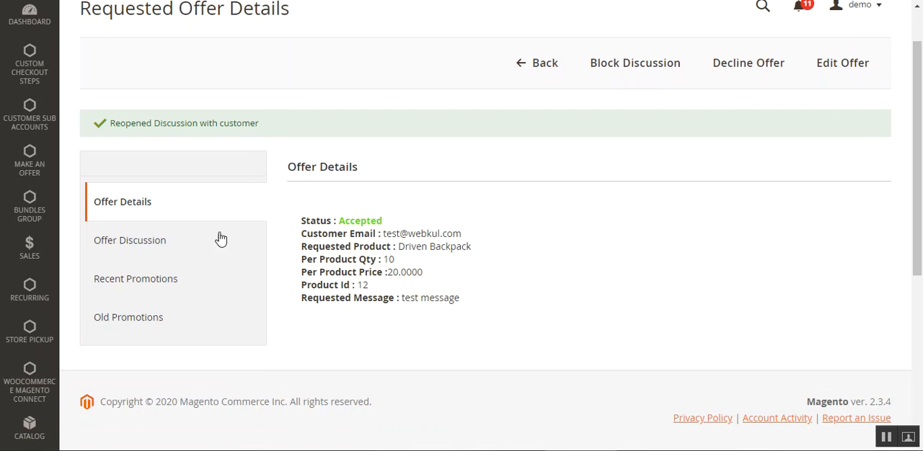
{"action": "left_click", "coordinate": [138, 241]}
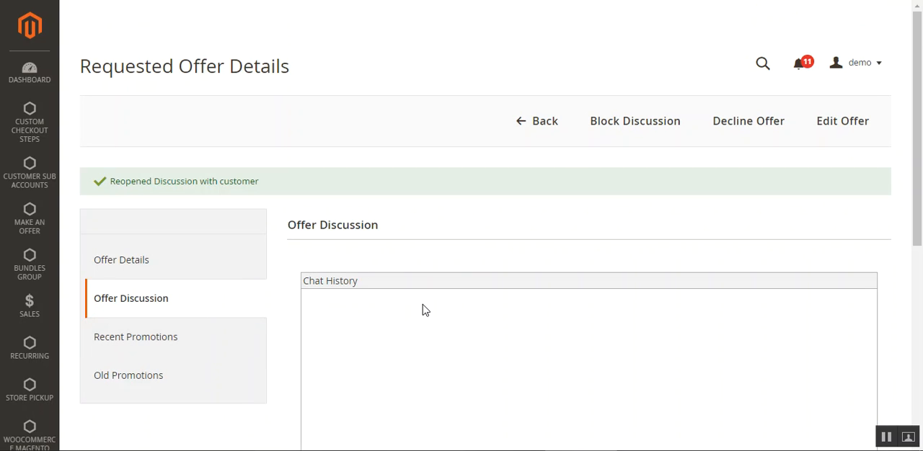
Send the message "chat test" in the offer discussion and dismiss the confirmation
{"action": "scroll", "coordinate": [425, 309], "scroll_direction": "down", "scroll_amount": 3}
{"action": "left_click", "coordinate": [449, 313]}
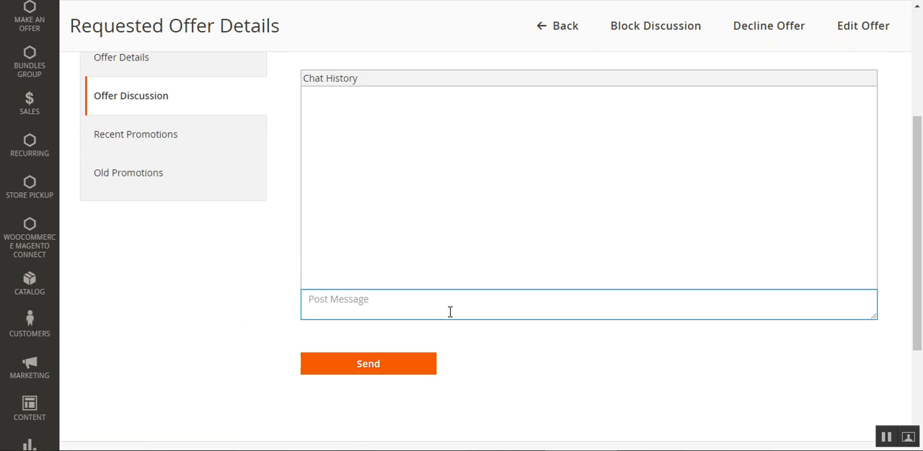
{"action": "type", "text": "chat tes"}
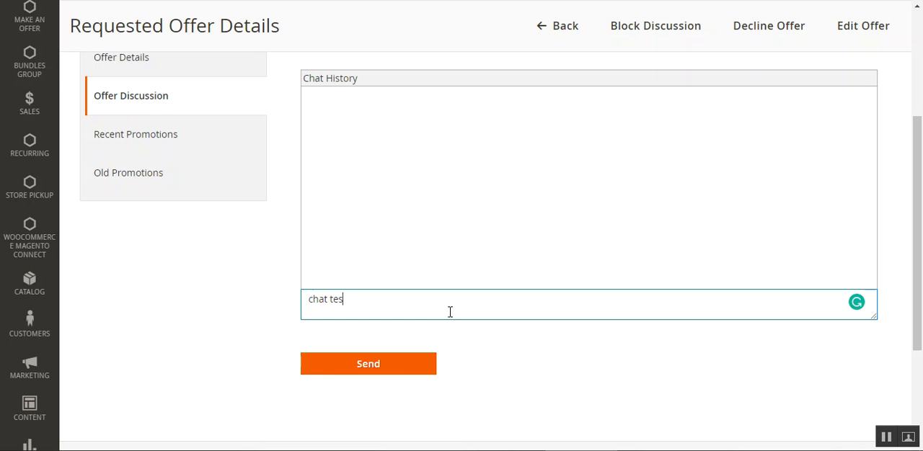
{"action": "type", "text": "t"}
{"action": "left_click", "coordinate": [406, 374]}
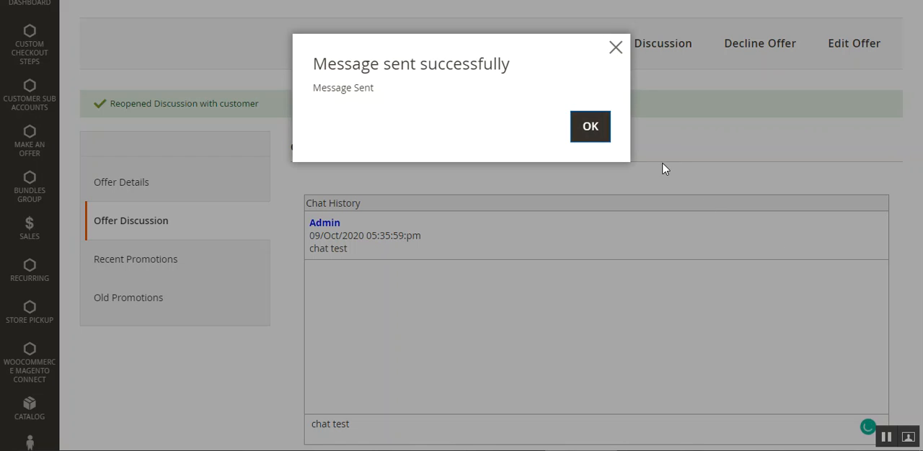
{"action": "left_click", "coordinate": [591, 128]}
Check the sent message's author, date and text in the Chat History
{"action": "scroll", "coordinate": [435, 327], "scroll_direction": "down", "scroll_amount": 5}
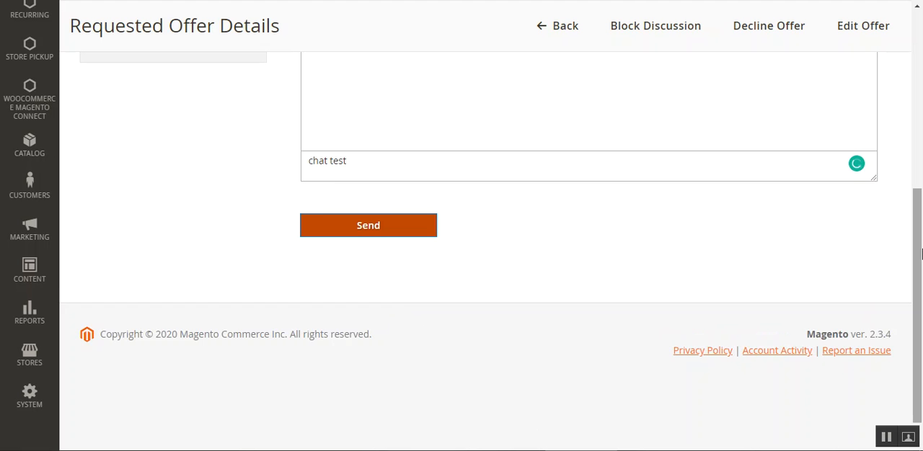
{"action": "scroll", "coordinate": [421, 245], "scroll_direction": "up", "scroll_amount": 3}
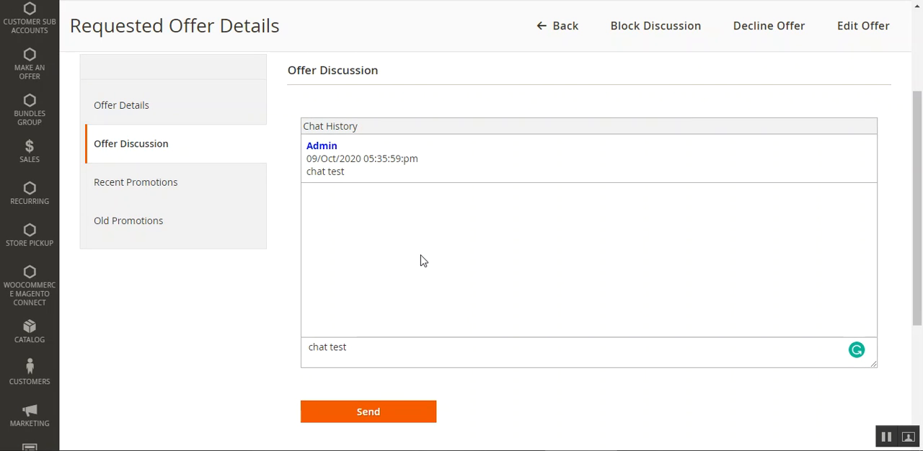
{"action": "scroll", "coordinate": [422, 260], "scroll_direction": "up", "scroll_amount": 1}
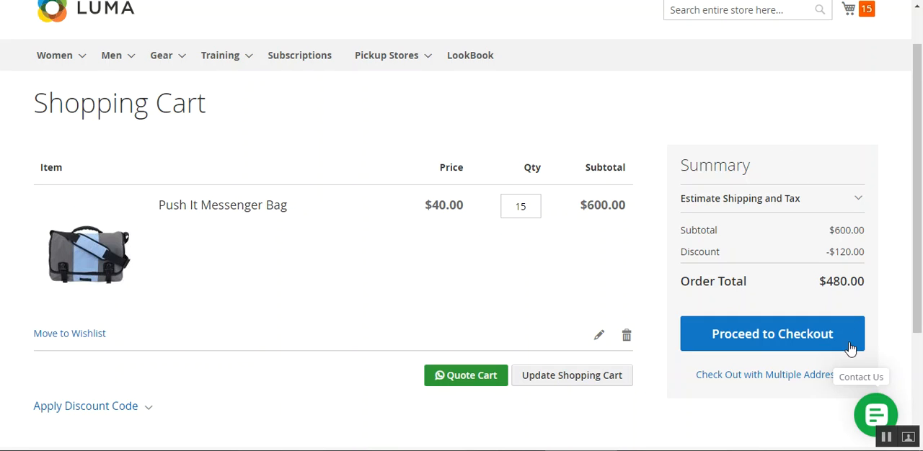
{"action": "left_click_drag", "start_coordinate": [919, 272], "coordinate": [920, 149]}
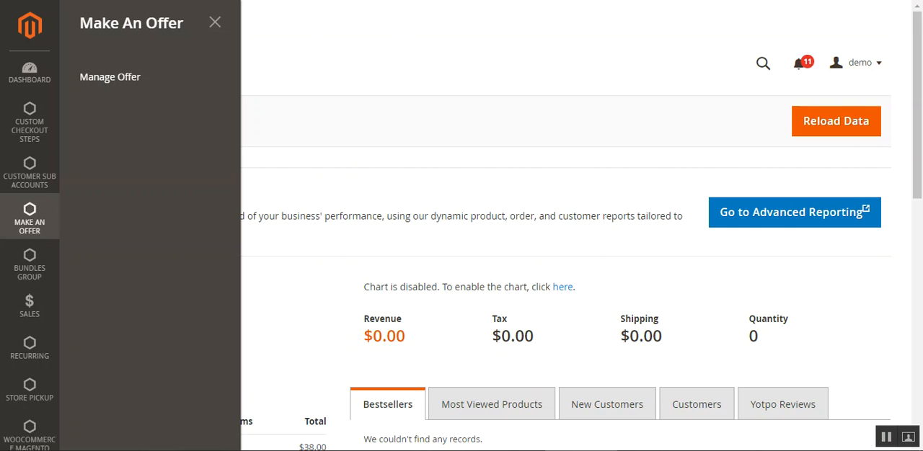
Open the Make An Offer section of the store configuration
{"action": "scroll", "coordinate": [49, 424], "scroll_direction": "down", "scroll_amount": 4}
{"action": "scroll", "coordinate": [49, 424], "scroll_direction": "down", "scroll_amount": 3}
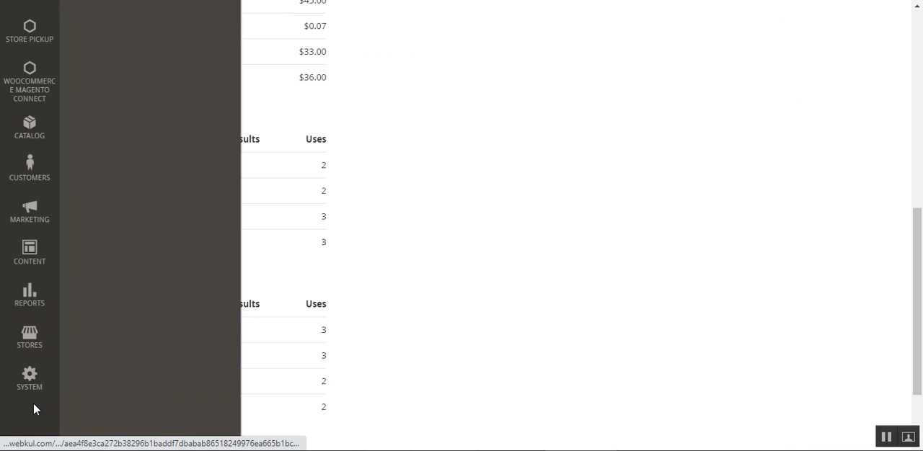
{"action": "left_click", "coordinate": [29, 354]}
{"action": "scroll", "coordinate": [30, 353], "scroll_direction": "up", "scroll_amount": 5}
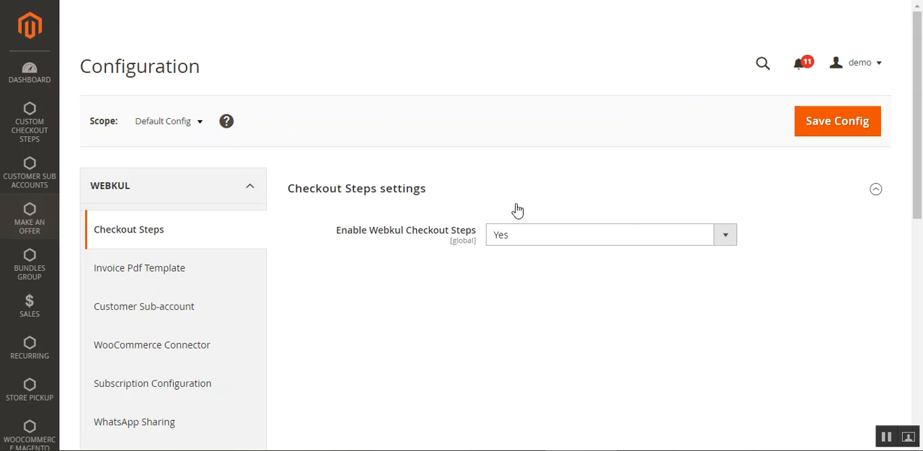
{"action": "left_click_drag", "start_coordinate": [920, 91], "coordinate": [921, 123]}
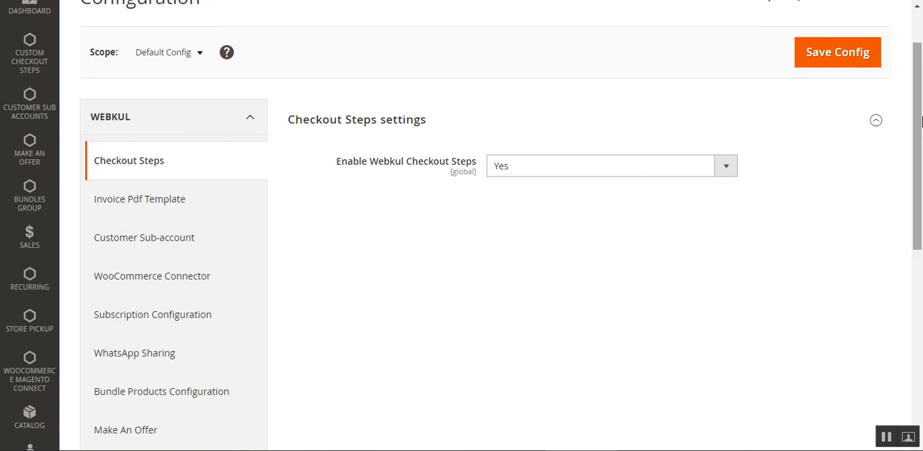
{"action": "scroll", "coordinate": [173, 285], "scroll_direction": "down", "scroll_amount": 2}
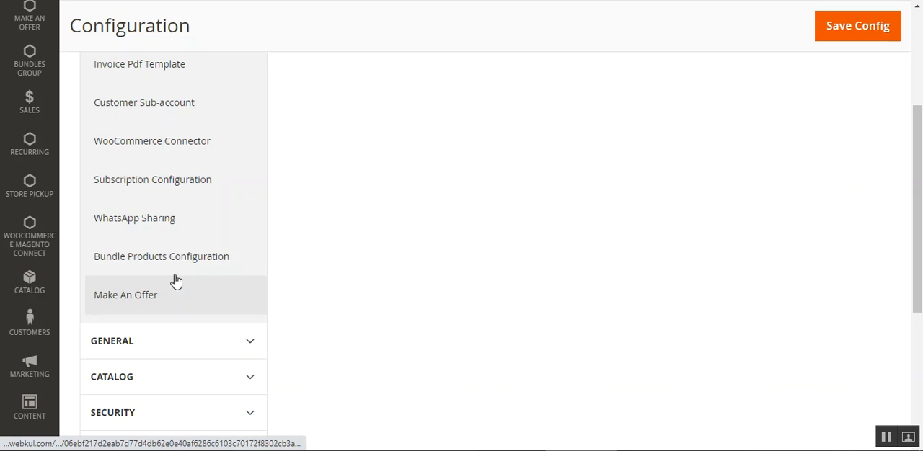
{"action": "left_click", "coordinate": [165, 303]}
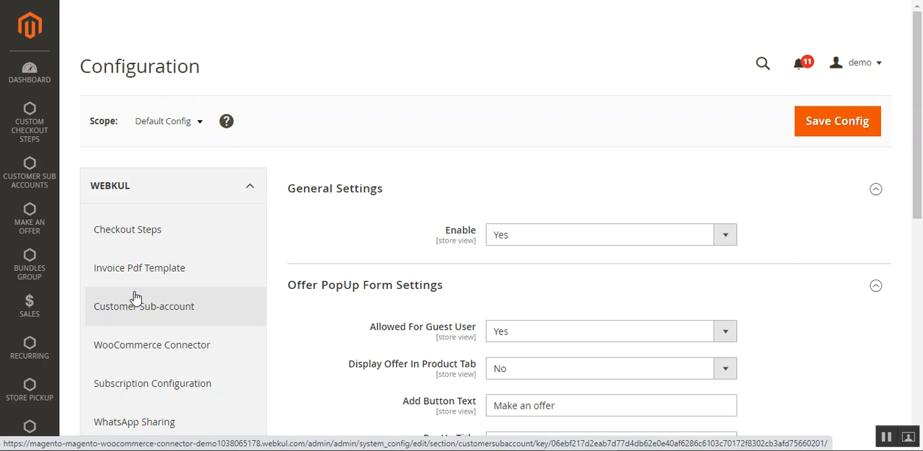
Examine the module's Enable options and the fields of the Offer PopUp Form Settings
{"action": "left_click", "coordinate": [550, 239]}
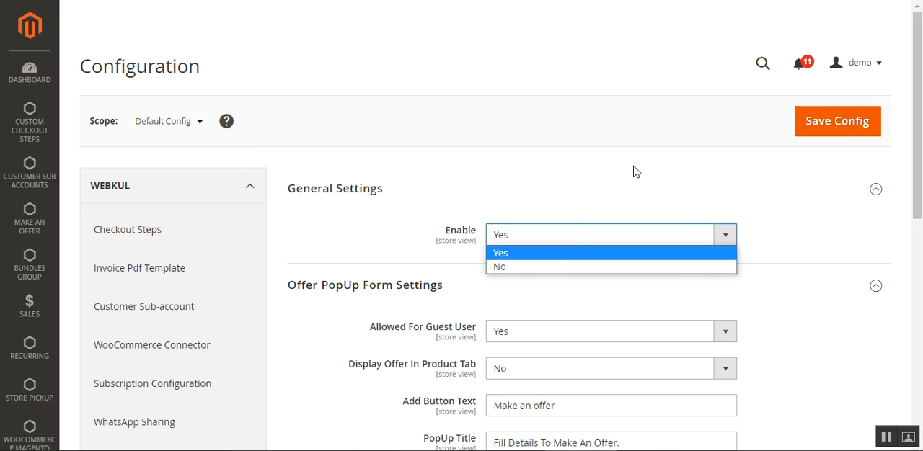
{"action": "scroll", "coordinate": [633, 172], "scroll_direction": "down", "scroll_amount": 2}
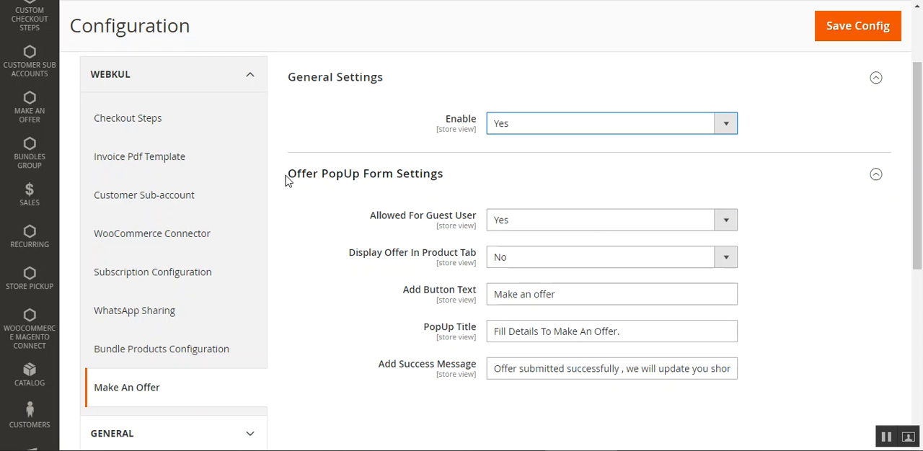
{"action": "left_click_drag", "start_coordinate": [289, 176], "coordinate": [457, 174]}
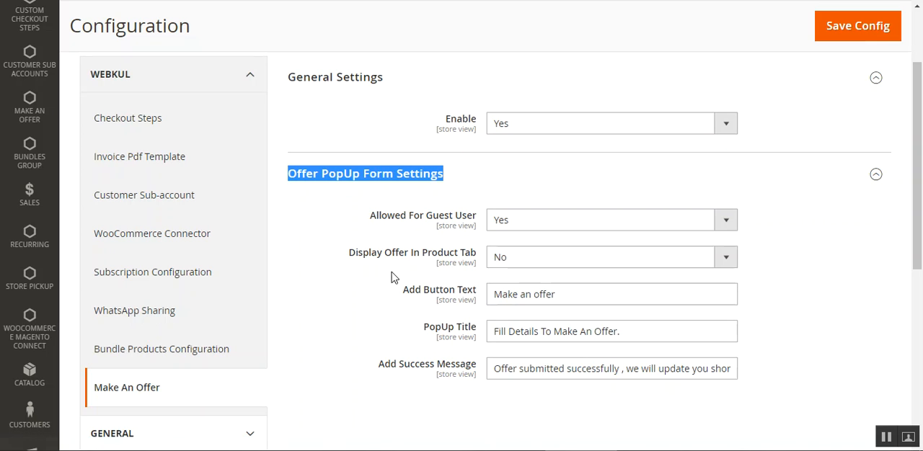
{"action": "left_click_drag", "start_coordinate": [921, 222], "coordinate": [922, 250]}
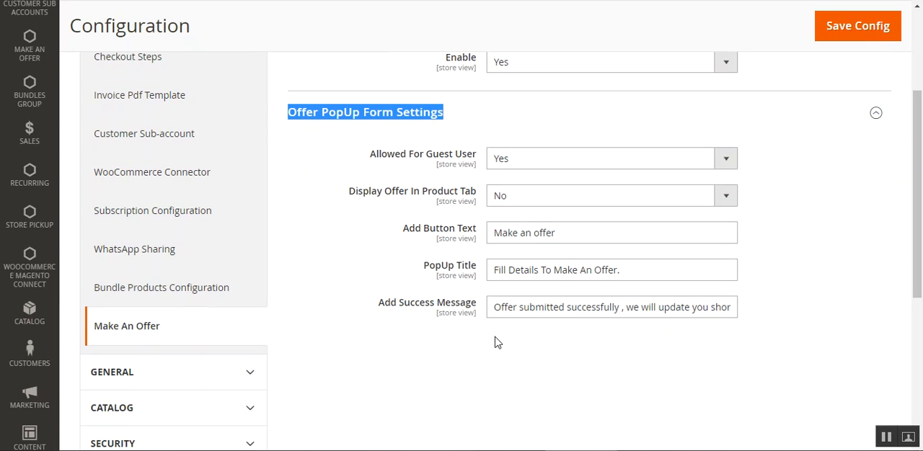
Try Allowed For Guest User with No and set it back to Yes
{"action": "left_click", "coordinate": [579, 167]}
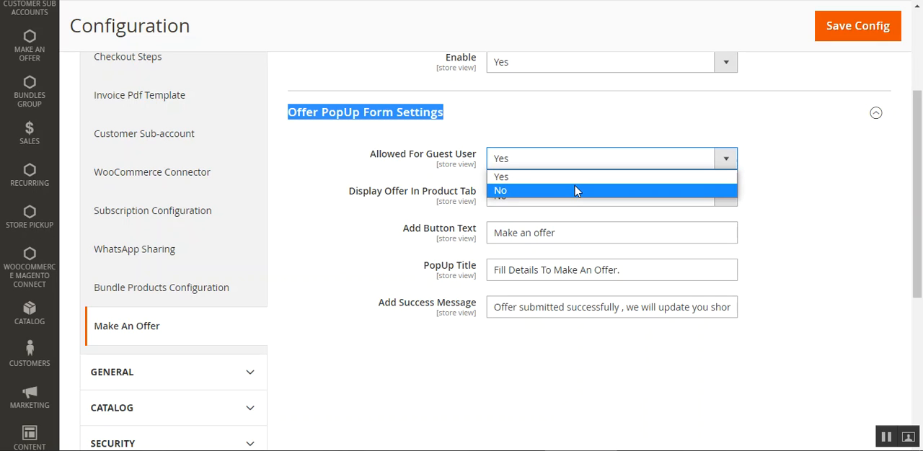
{"action": "left_click", "coordinate": [576, 191]}
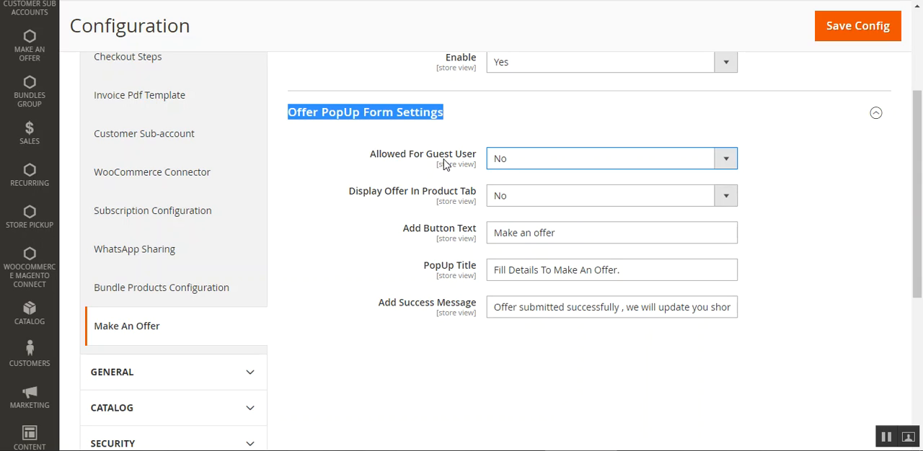
{"action": "left_click", "coordinate": [550, 172]}
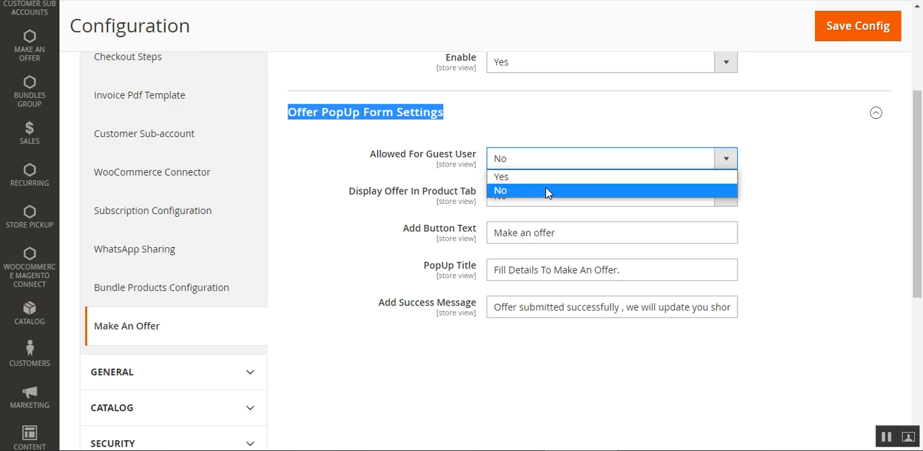
{"action": "left_click", "coordinate": [550, 191]}
{"action": "left_click", "coordinate": [554, 167]}
{"action": "left_click", "coordinate": [552, 178]}
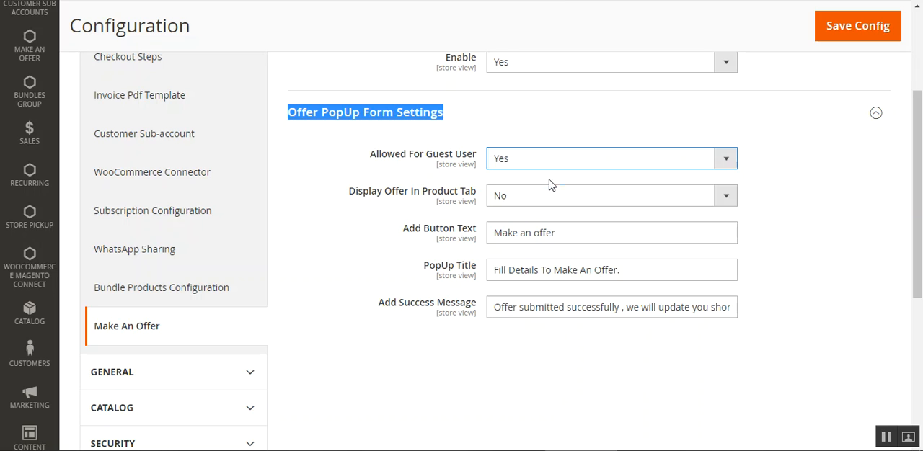
{"action": "left_click", "coordinate": [765, 175]}
Set Display Offer In Product Tab to Yes in the Offer PopUp Form Settings
{"action": "scroll", "coordinate": [921, 164], "scroll_direction": "down", "scroll_amount": 1}
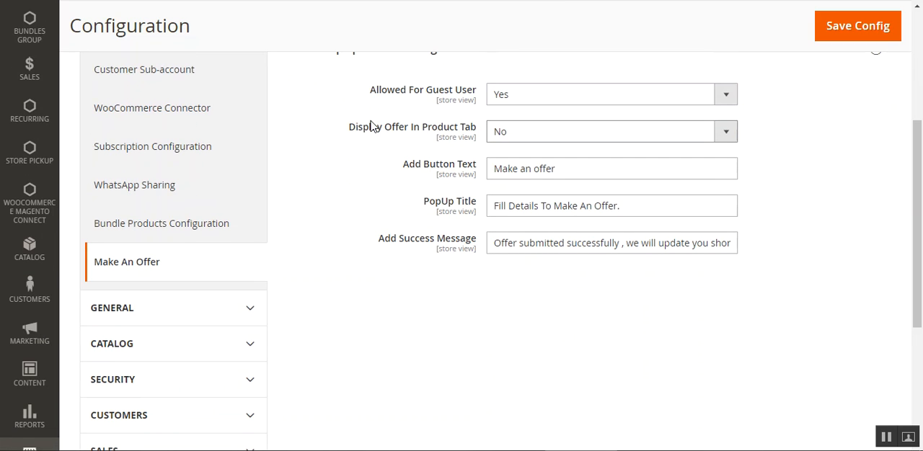
{"action": "left_click_drag", "start_coordinate": [370, 127], "coordinate": [505, 142]}
{"action": "left_click", "coordinate": [528, 137]}
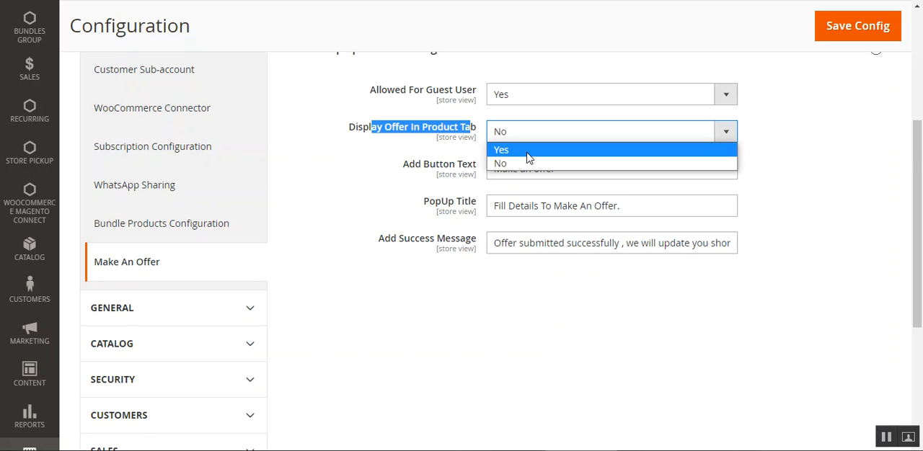
{"action": "left_click", "coordinate": [529, 151]}
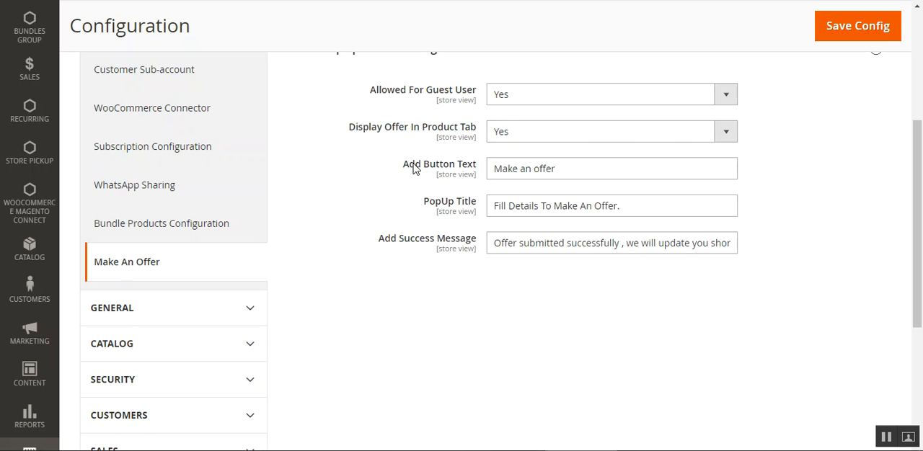
Review the Add Button Text, PopUp Title and Add Success Message fields of the offer popup form
{"action": "left_click_drag", "start_coordinate": [415, 171], "coordinate": [476, 168]}
{"action": "left_click", "coordinate": [474, 171]}
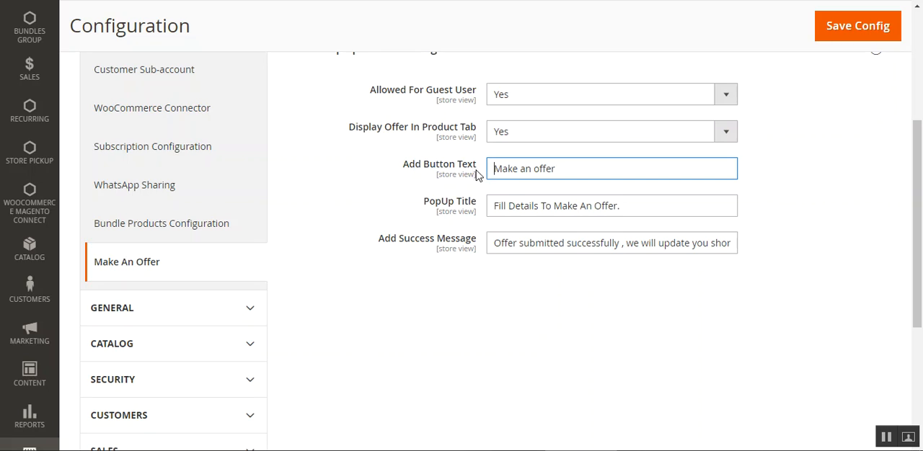
{"action": "left_click_drag", "start_coordinate": [571, 173], "coordinate": [474, 177]}
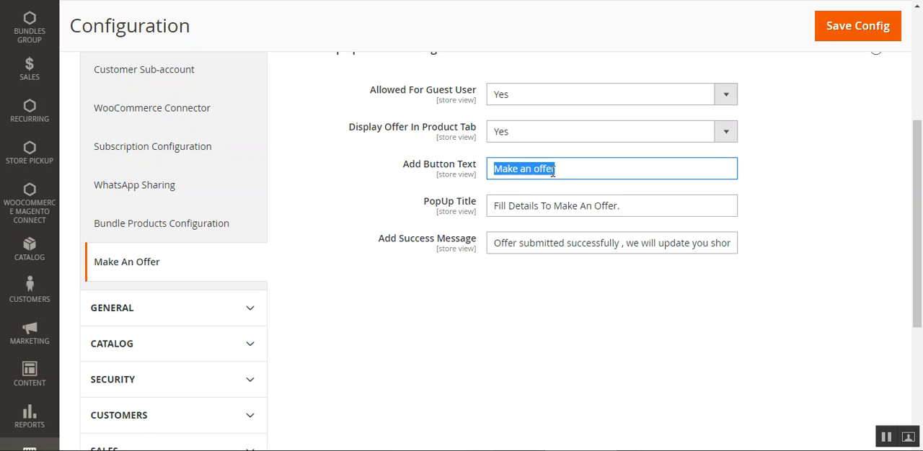
{"action": "left_click_drag", "start_coordinate": [424, 204], "coordinate": [645, 209]}
{"action": "left_click", "coordinate": [511, 208]}
{"action": "left_click", "coordinate": [644, 209]}
{"action": "left_click_drag", "start_coordinate": [384, 239], "coordinate": [476, 243]}
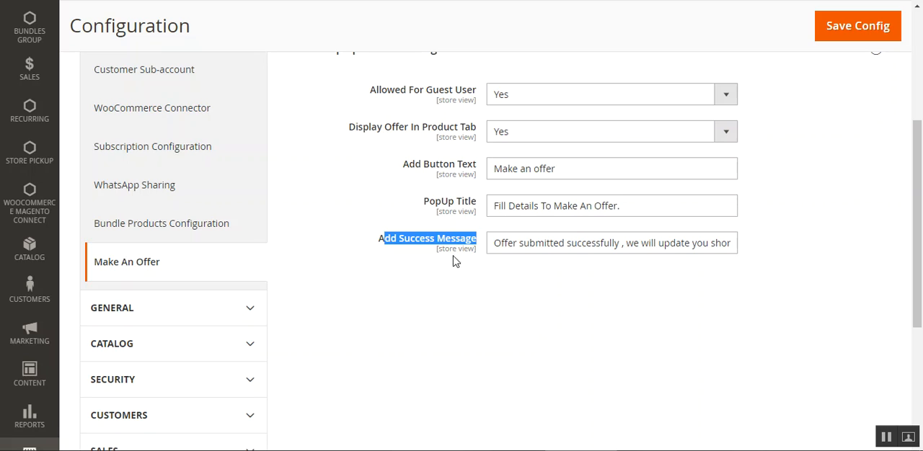
Read the full Add Success Message text and recheck the General Settings and Offer PopUp Form Settings of the Make An Offer configuration
{"action": "left_click", "coordinate": [404, 254]}
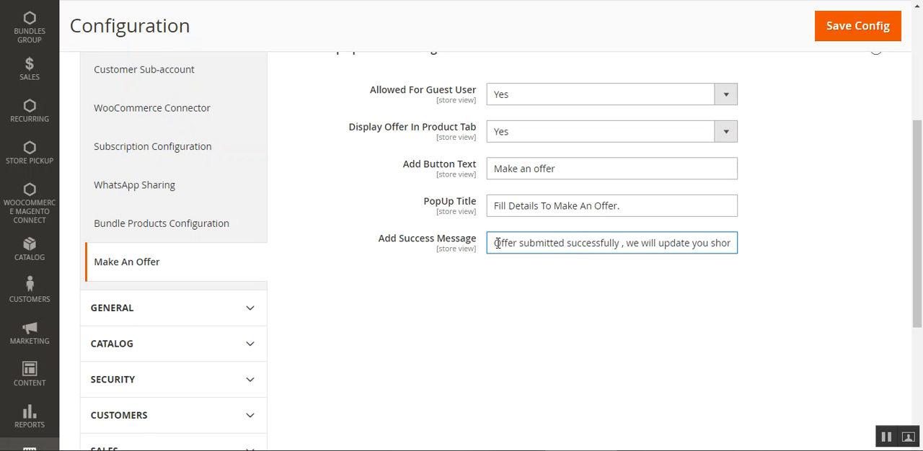
{"action": "left_click_drag", "start_coordinate": [495, 244], "coordinate": [758, 247]}
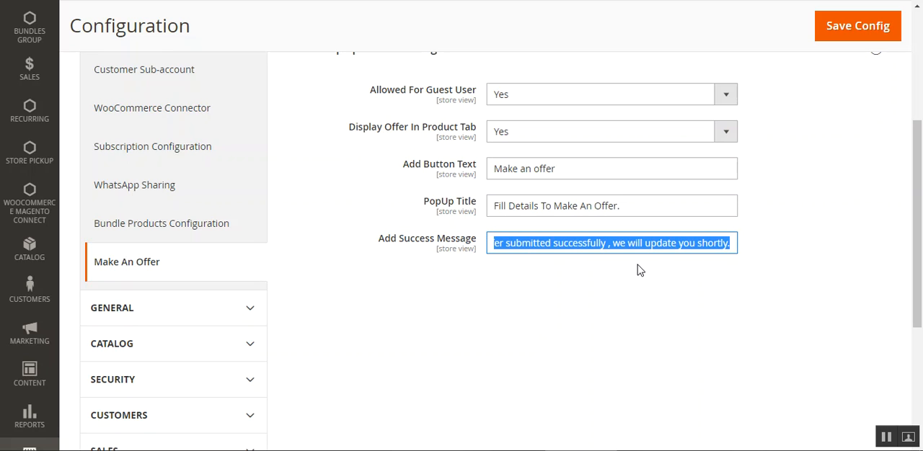
{"action": "scroll", "coordinate": [623, 254], "scroll_direction": "up", "scroll_amount": 1}
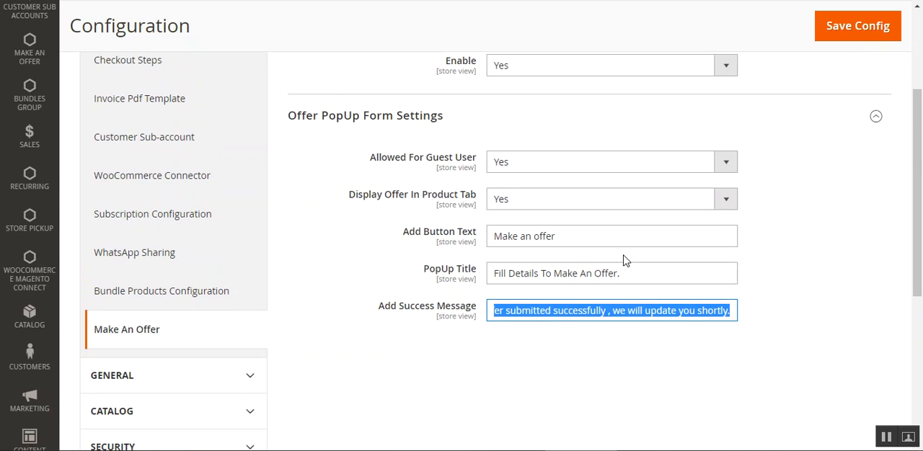
{"action": "left_click_drag", "start_coordinate": [921, 267], "coordinate": [920, 174]}
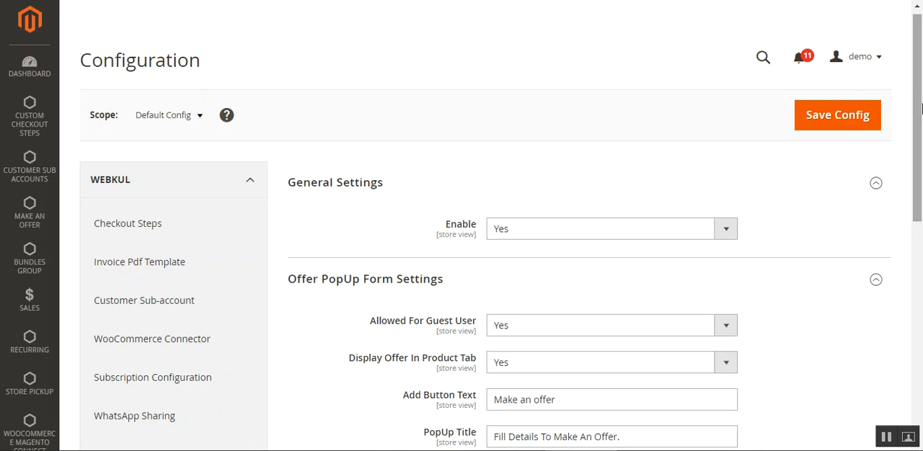
{"action": "scroll", "coordinate": [921, 109], "scroll_direction": "down", "scroll_amount": 1}
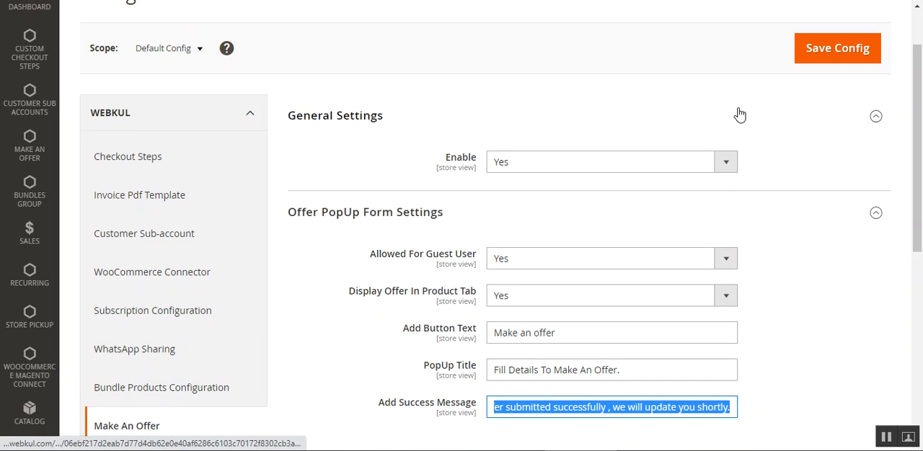
{"action": "left_click_drag", "start_coordinate": [918, 144], "coordinate": [918, 111]}
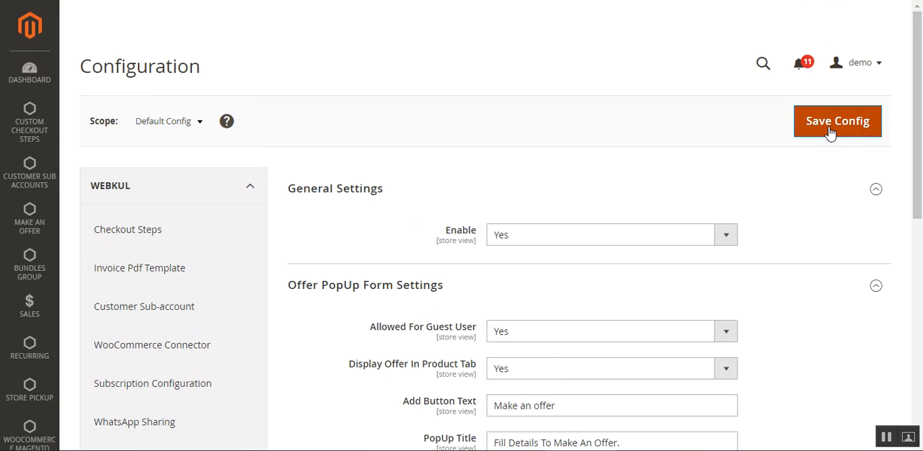